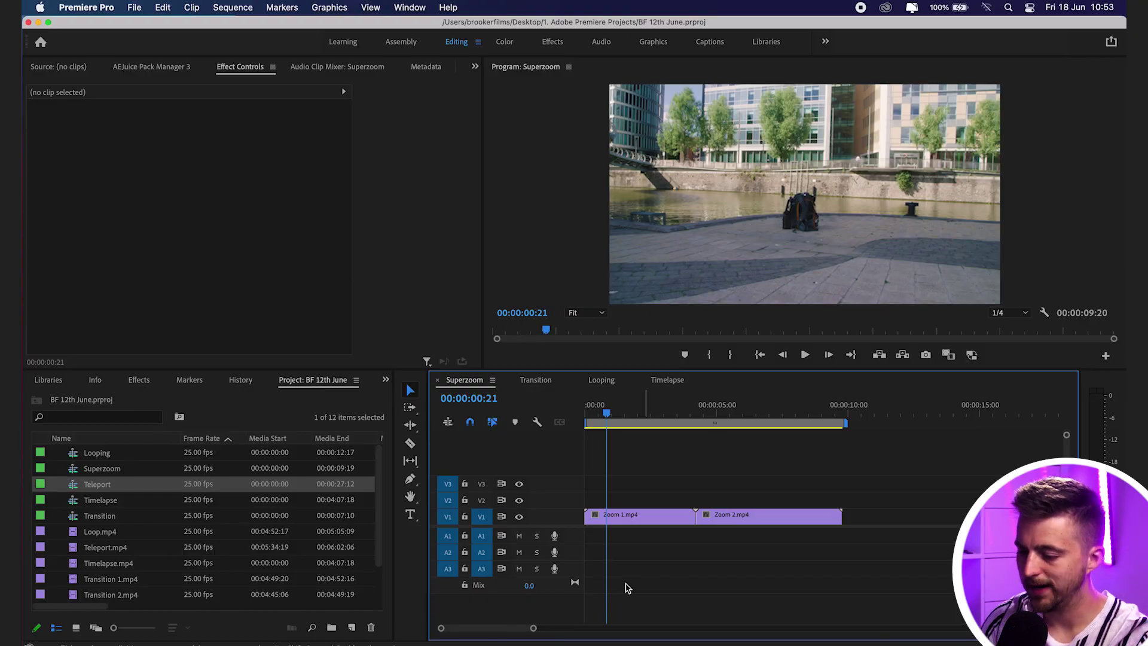
key("space")
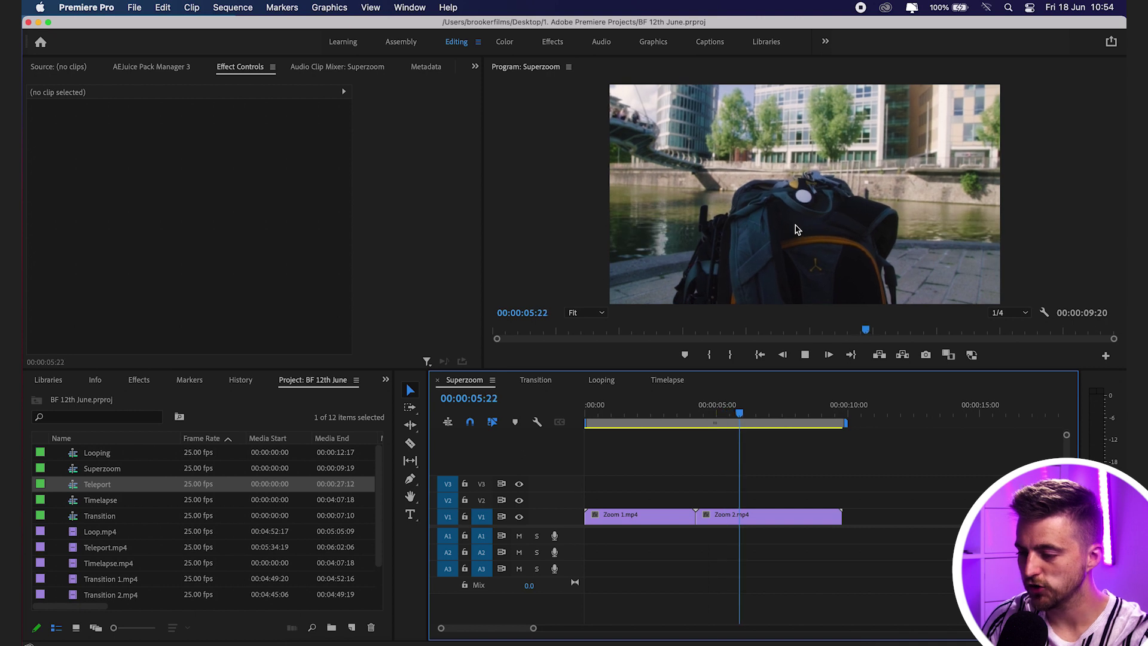
key("space")
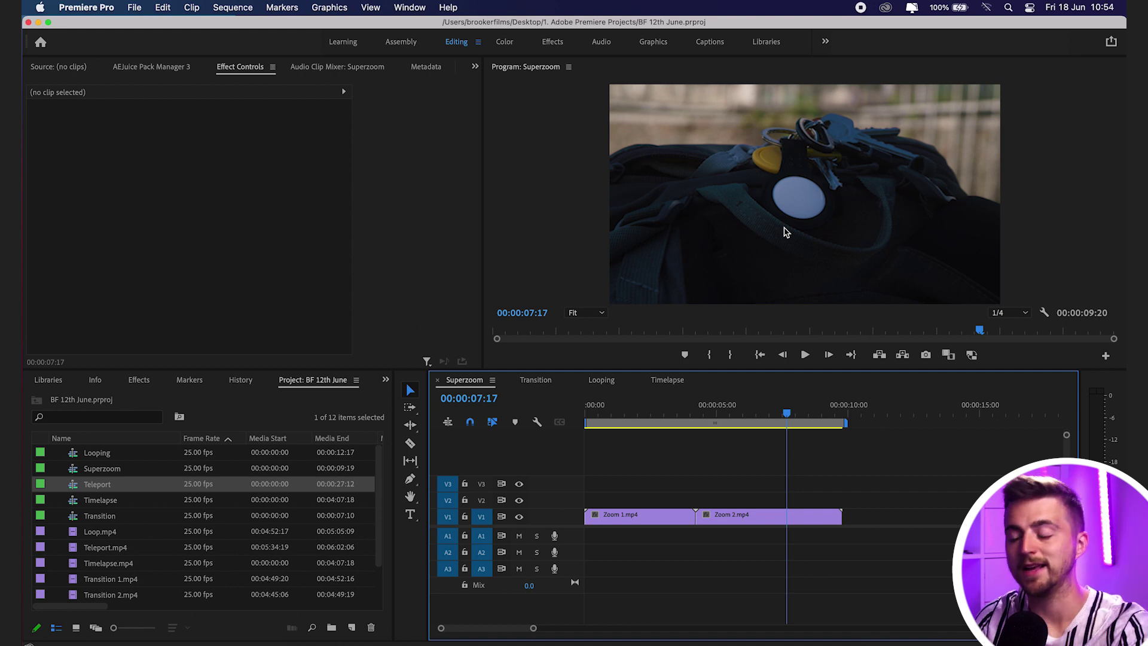
left_click_drag(658, 422, 646, 429)
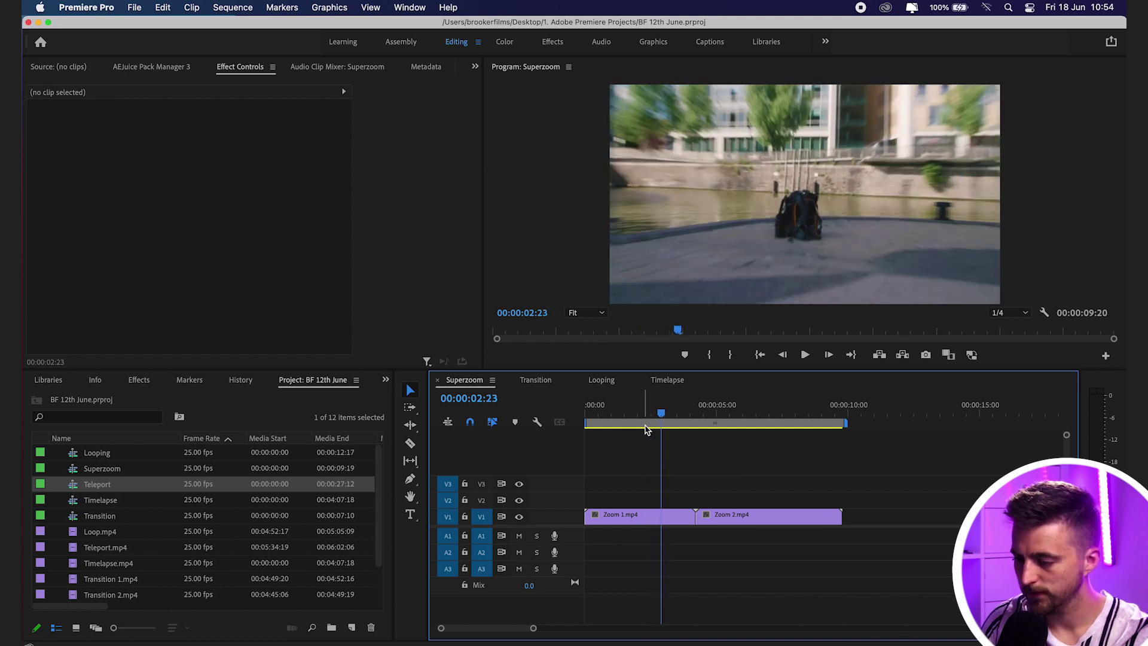
key("Left")
- Razor Zoom 1.mp4 at the playhead and delete its trailing piece
key("c")
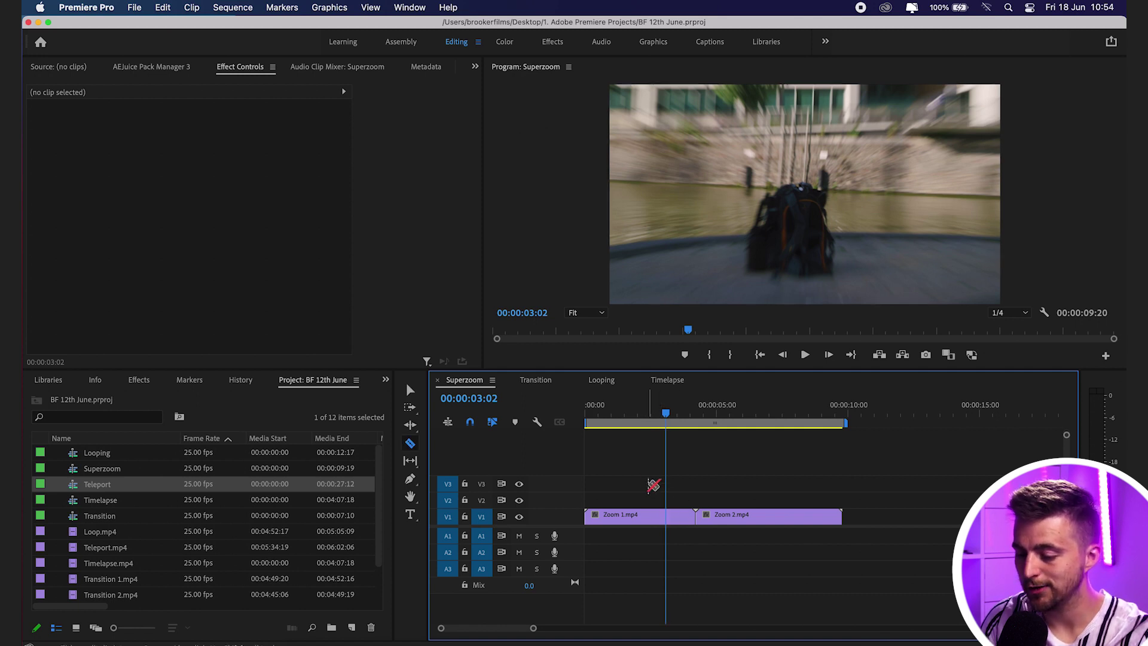
left_click(674, 515)
key("v")
left_click(680, 516)
key("Delete")
- Cut away Zoom 2.mp4's opening portion and slide the rest up against Zoom 1.mp4
left_click_drag(688, 413, 751, 415)
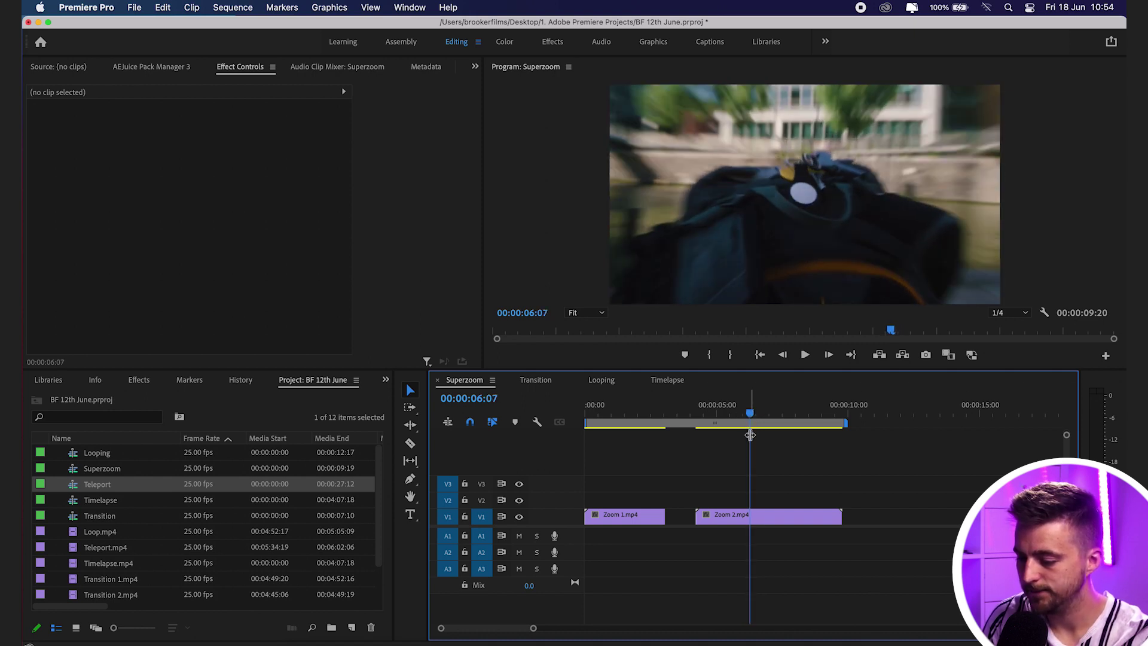
key("c")
left_click(749, 515)
key("v")
left_click(726, 518)
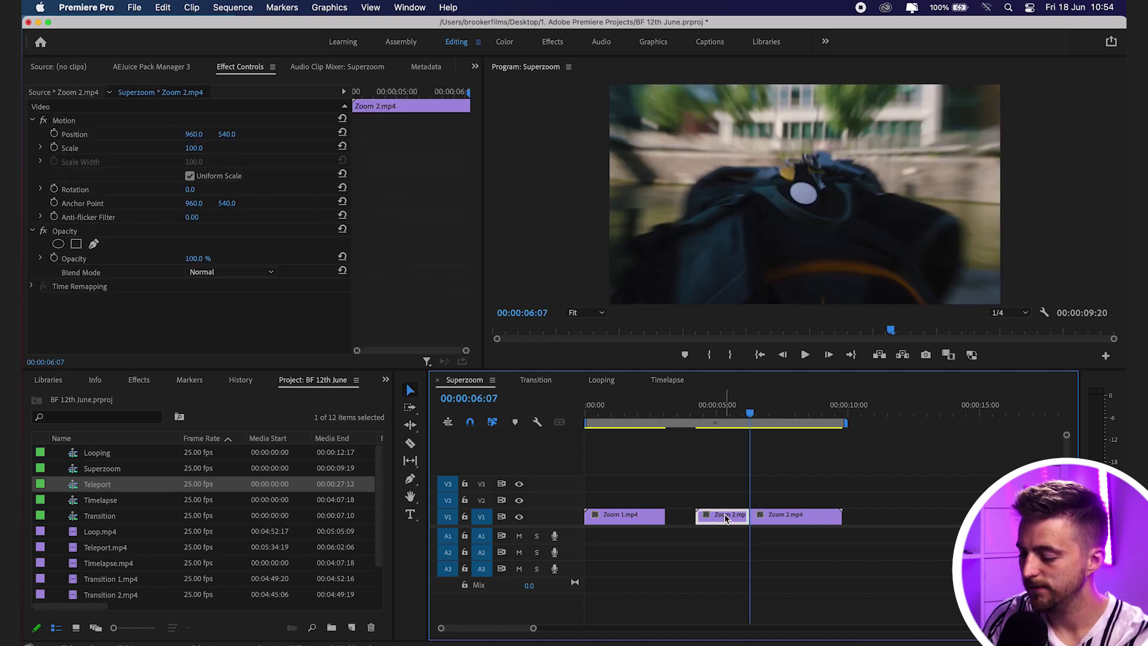
key("Delete")
left_click(726, 518)
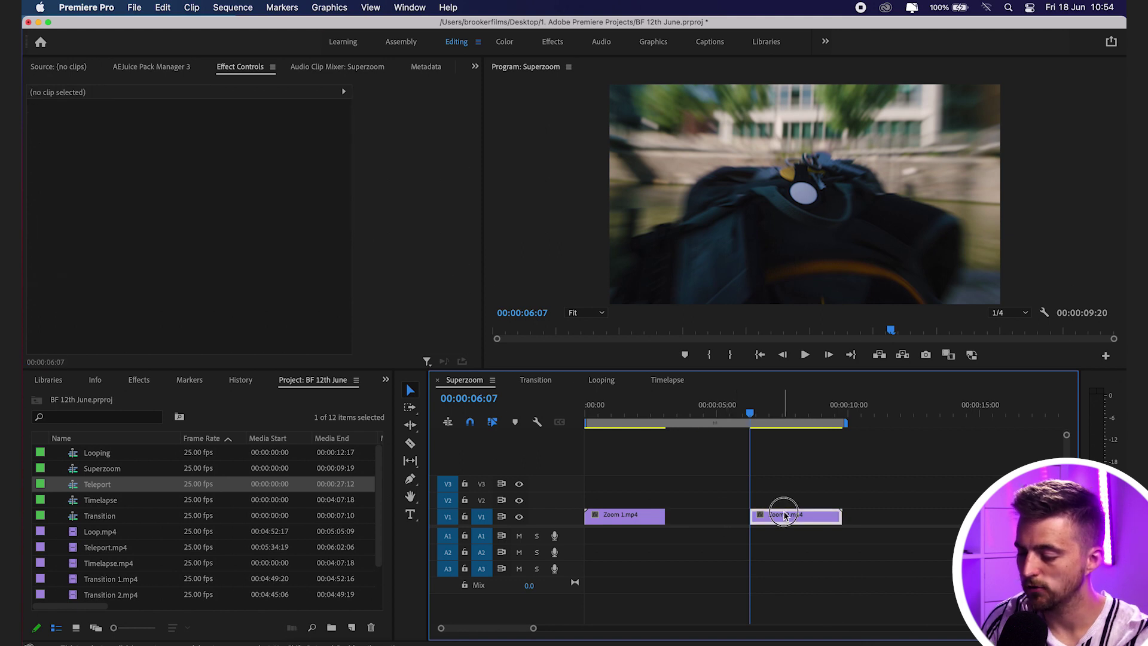
left_click_drag(785, 515, 703, 518)
left_click_drag(638, 415, 626, 423)
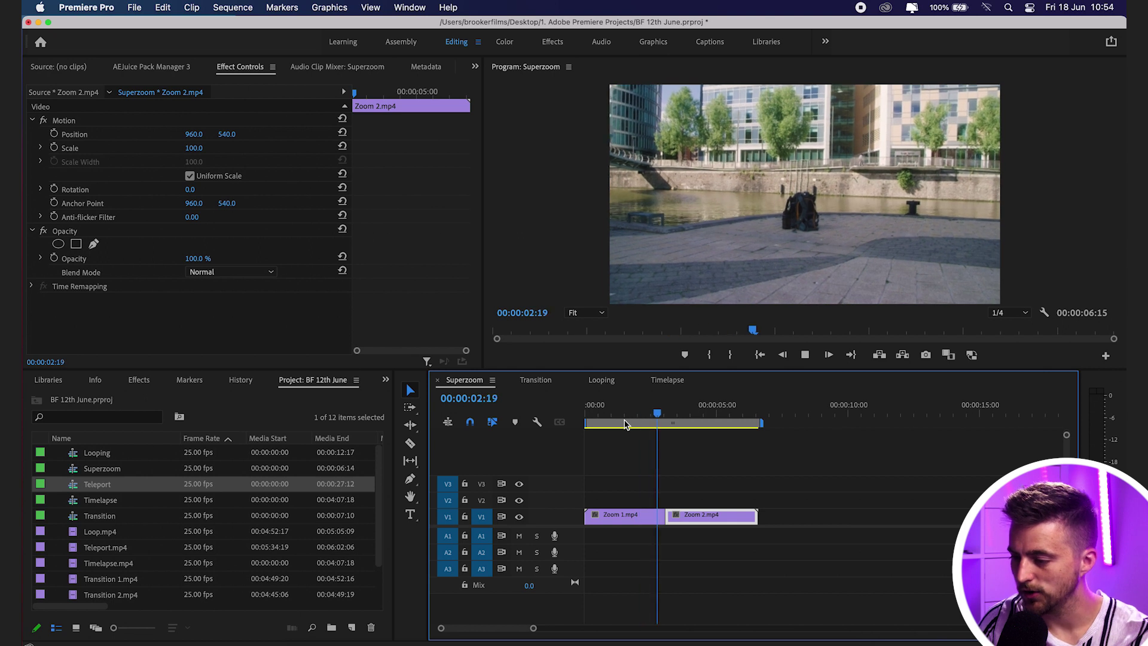
- Check frames near 00:00:03:00 and delete the gap so Superzoom runs 00:00:06:15
left_click(626, 424)
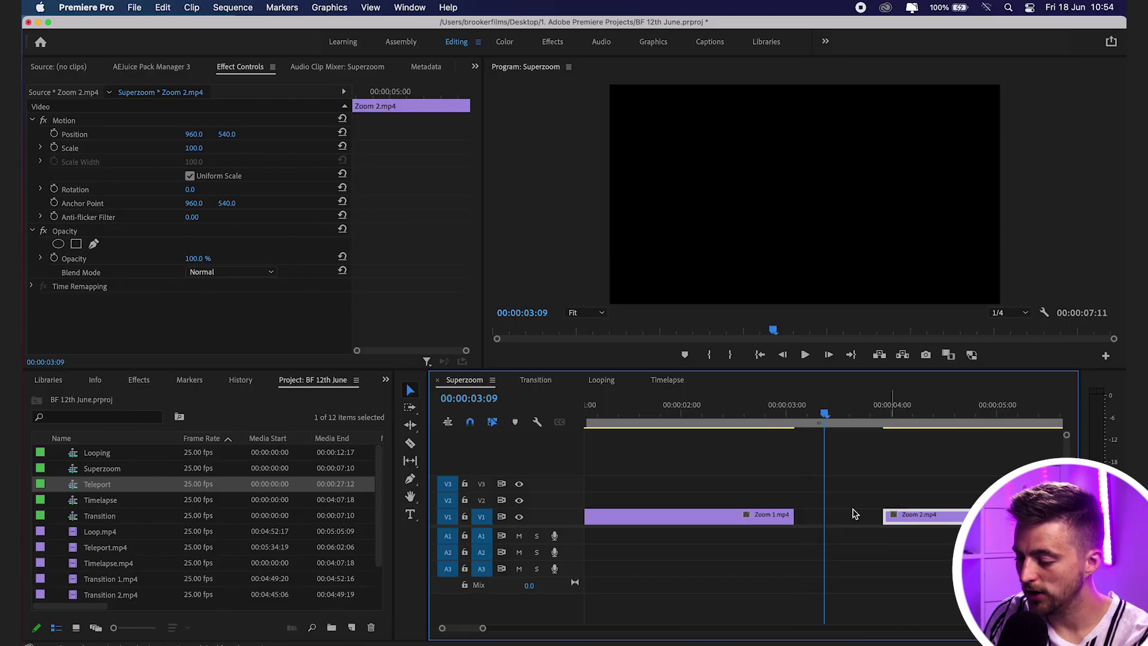
left_click_drag(794, 514, 883, 514)
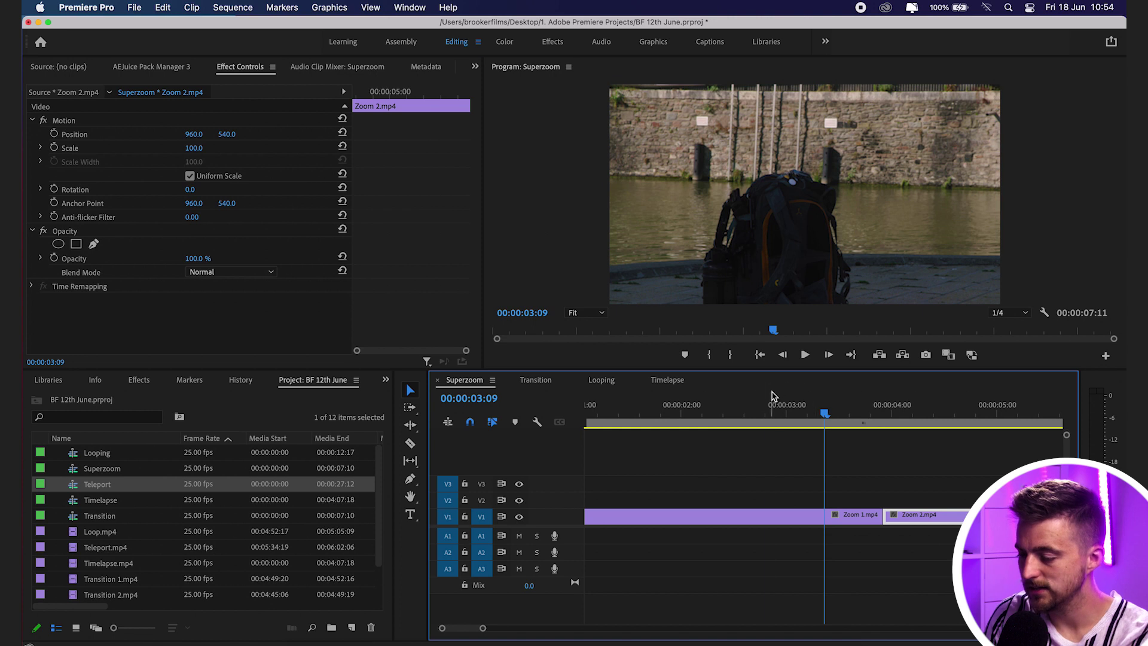
left_click(771, 394)
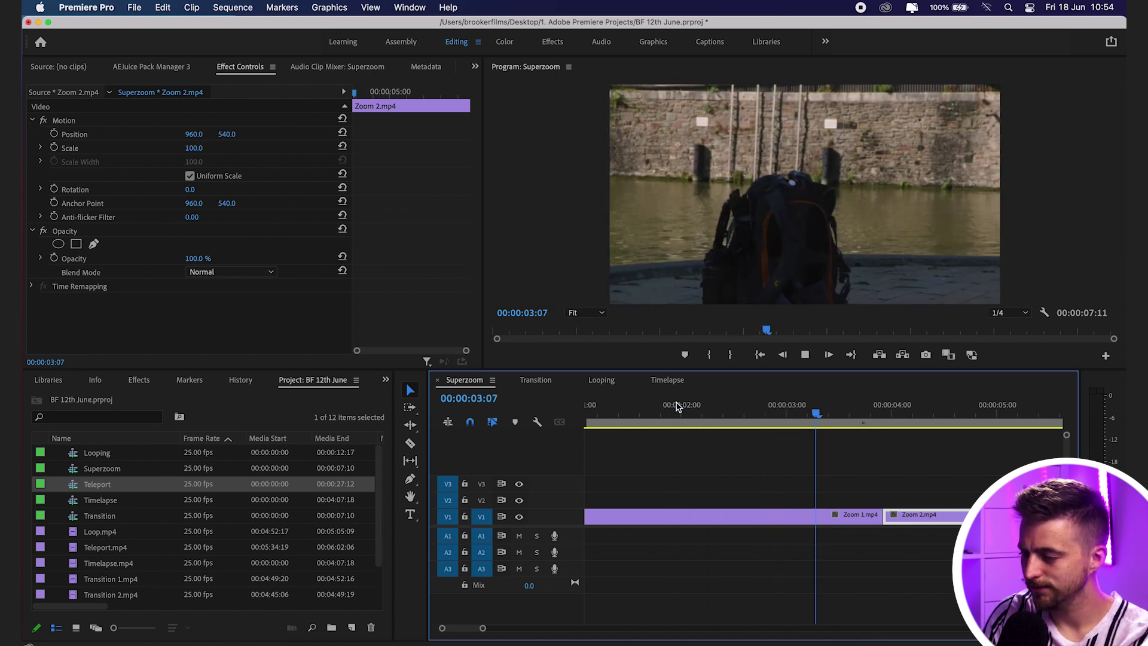
key("space")
left_click(797, 415)
left_click(873, 515)
key("Delete")
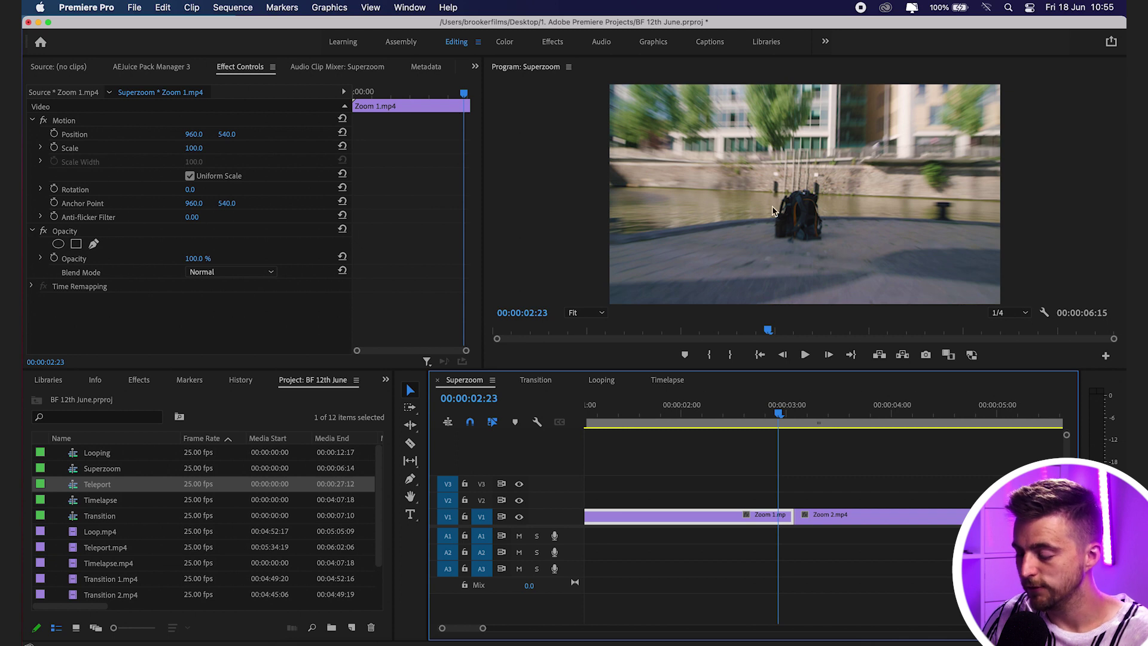
- Keyframe Zoom 1's Position and Scale, ending at Scale 556 and Position X 1153 on its last frame
left_click(55, 135)
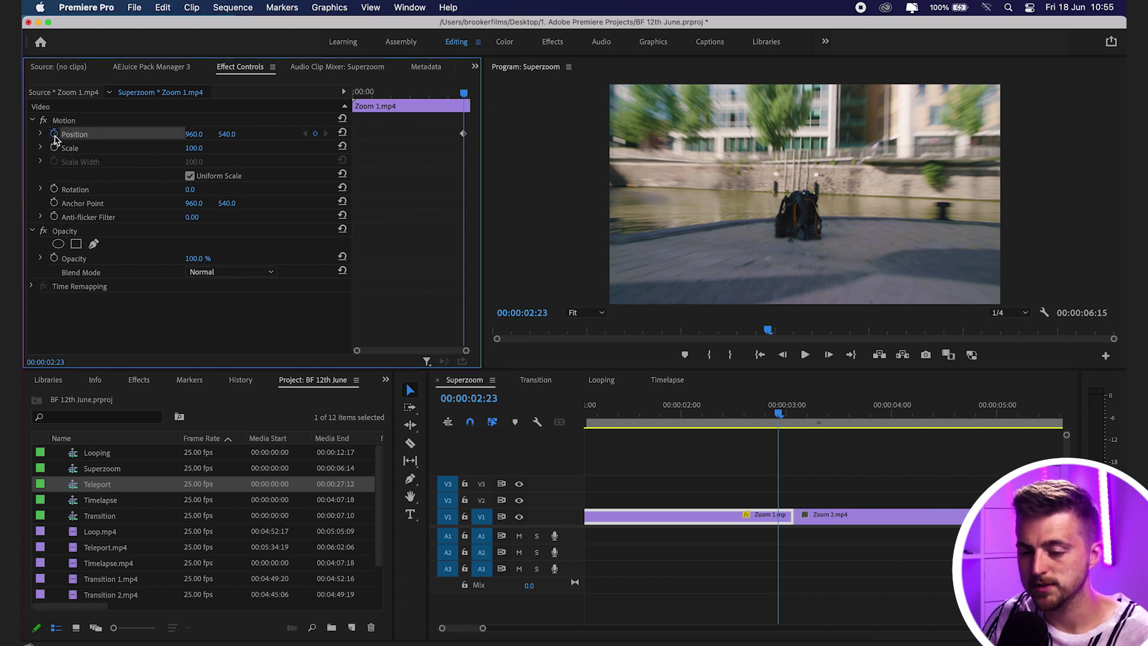
left_click_drag(787, 407, 796, 412)
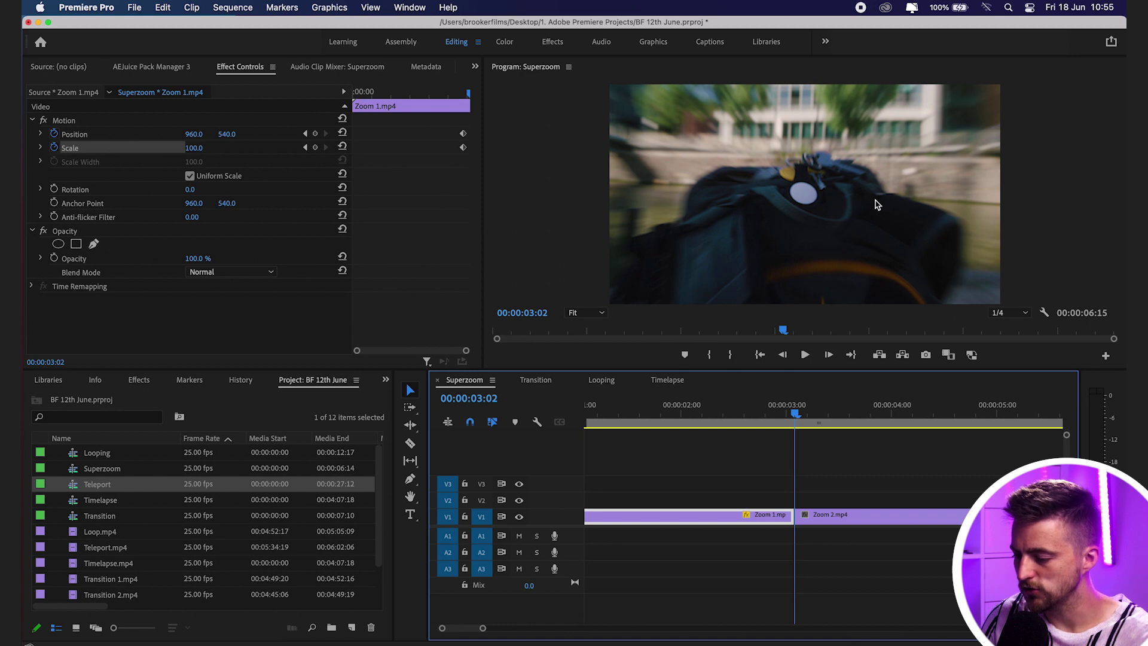
key("Left")
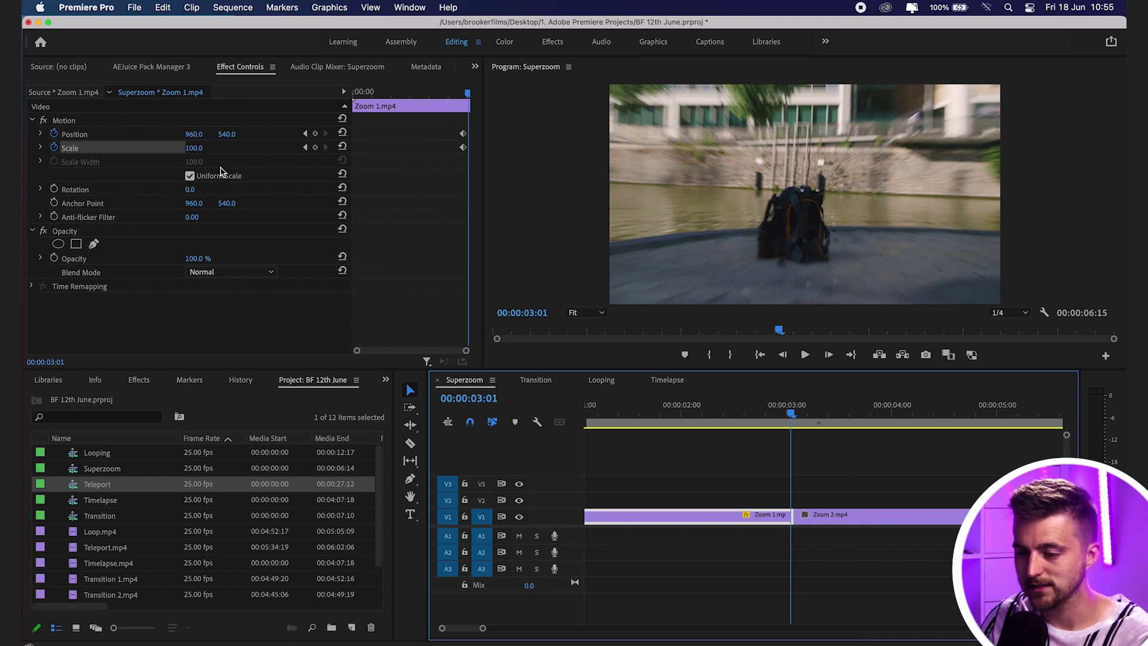
left_click_drag(194, 151, 293, 152)
left_click_drag(194, 133, 263, 133)
- Step through the frames around the cut and replay the push-in
key("Left")
key("Left")
key("Left")
key("Left")
key("Left")
key("Left")
key("Left")
key("Left")
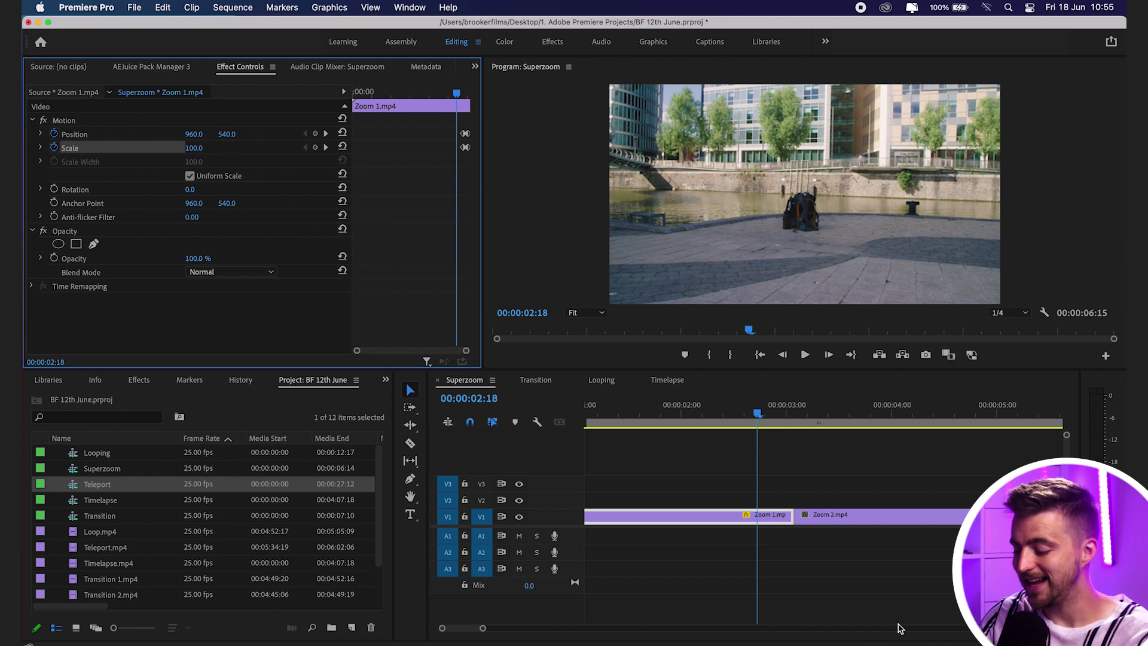
key("Right")
key("Right")
key("Right")
key("Right")
key("Right")
key("Right")
key("Right")
key("Right")
key("Right")
key("Right")
key("Left")
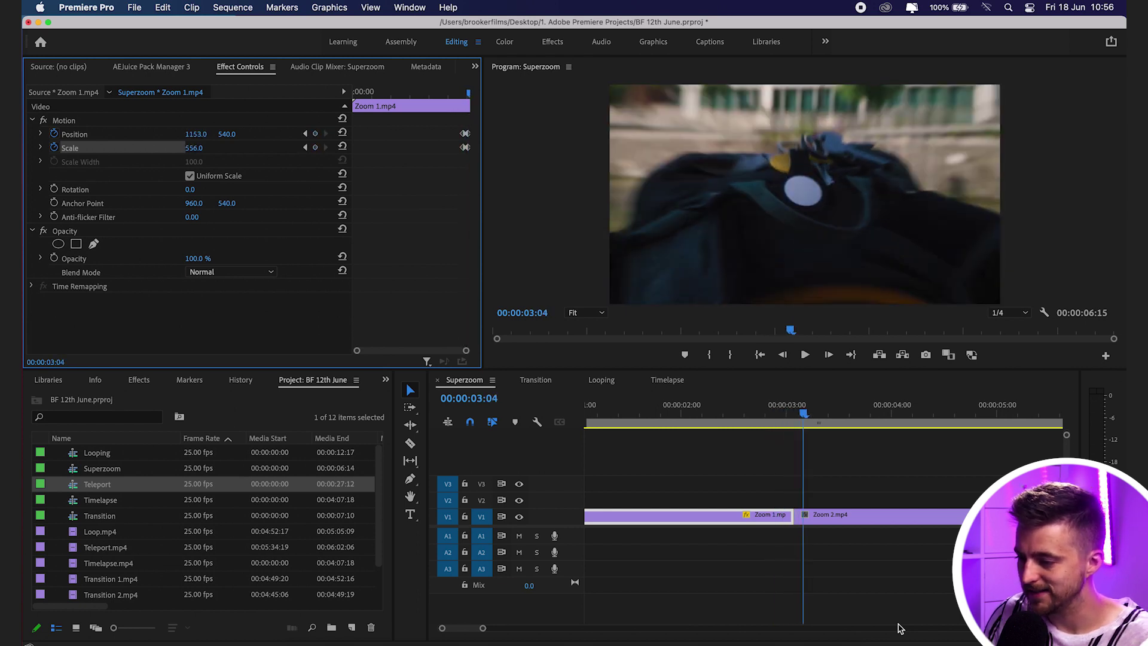
key("space")
left_click(720, 415)
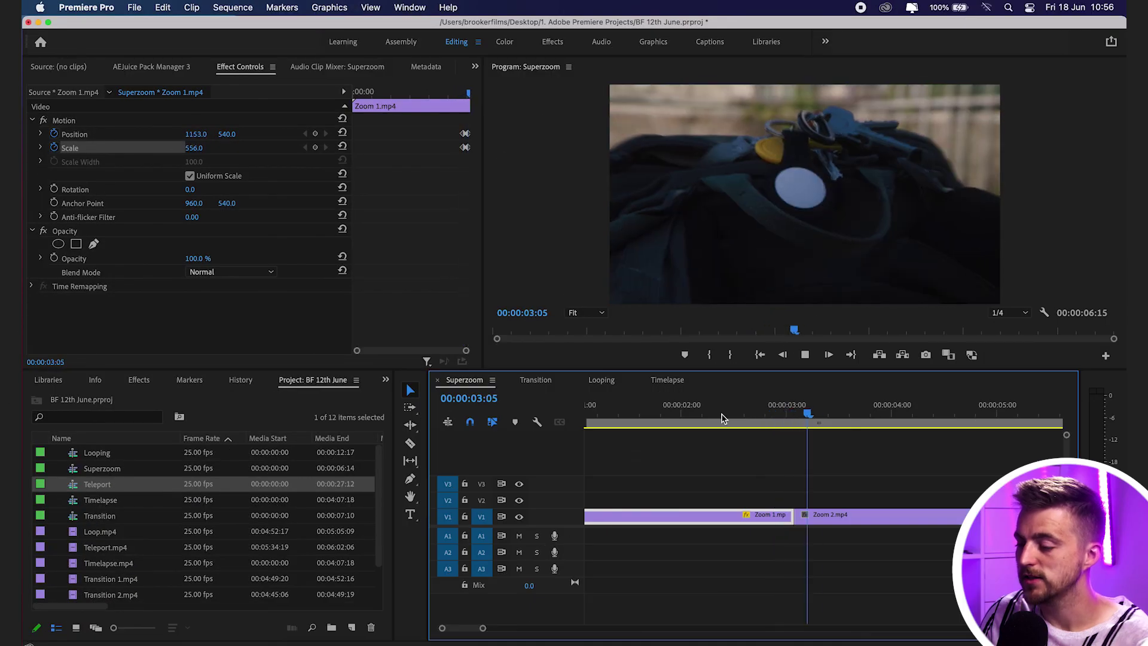
key("space")
key("space")
key("space")
left_click(723, 418)
key("space")
left_click_drag(765, 418, 787, 416)
key("Right")
key("Right")
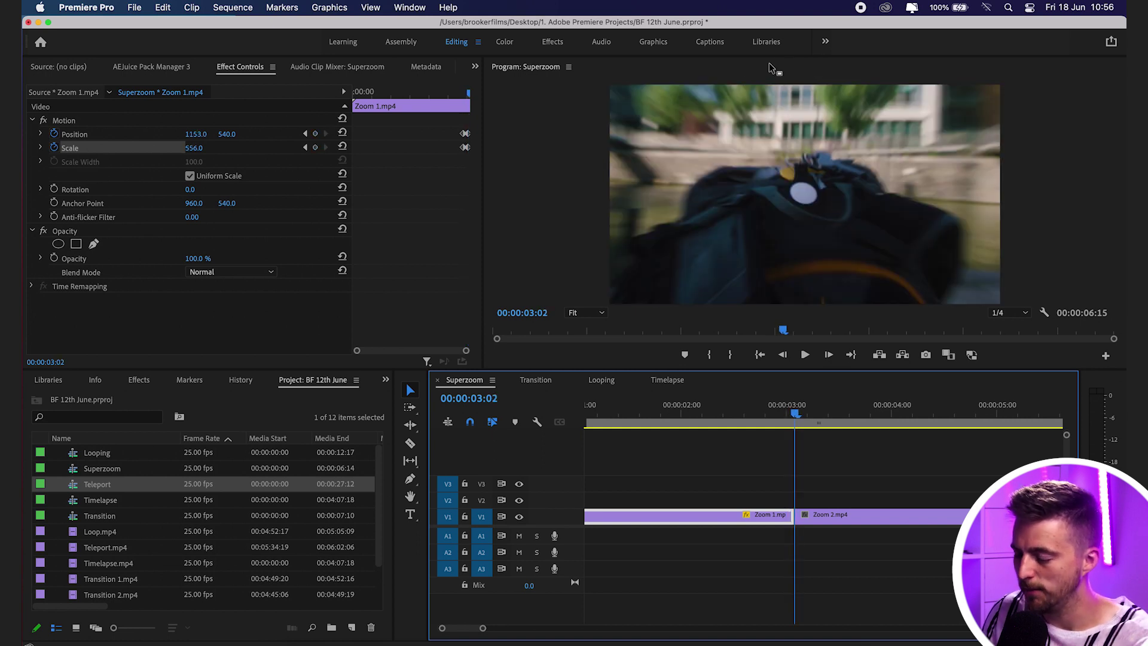
key("Right")
key("Right")
key("Right")
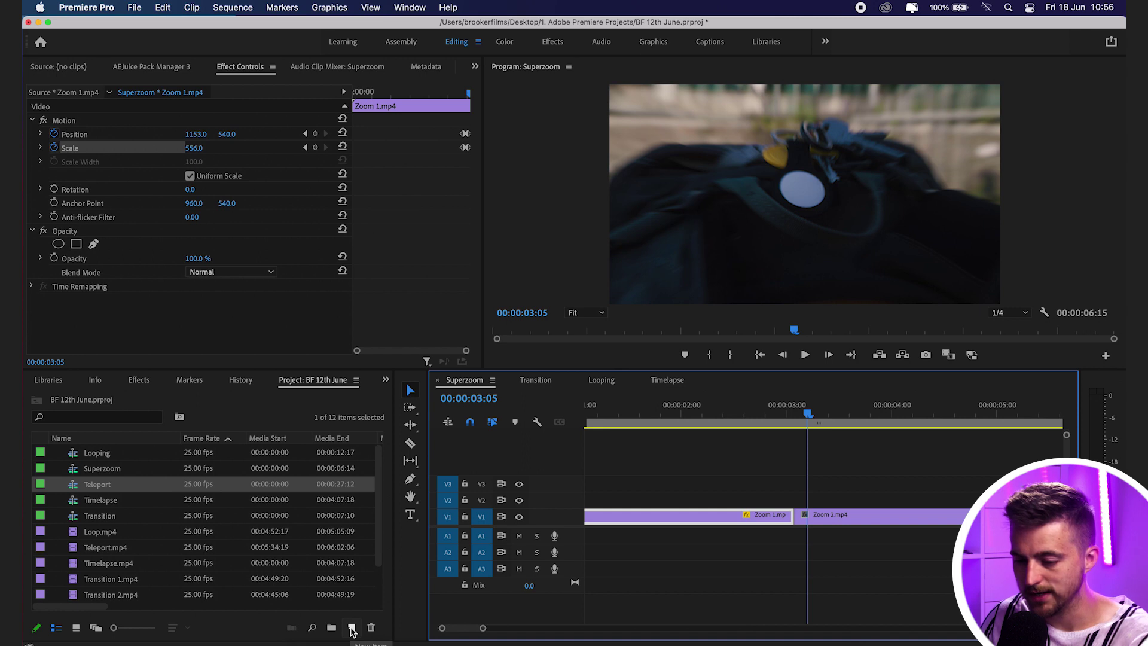
- Create a new Adjustment Layer and place it on track V2 over the cut
left_click(351, 628)
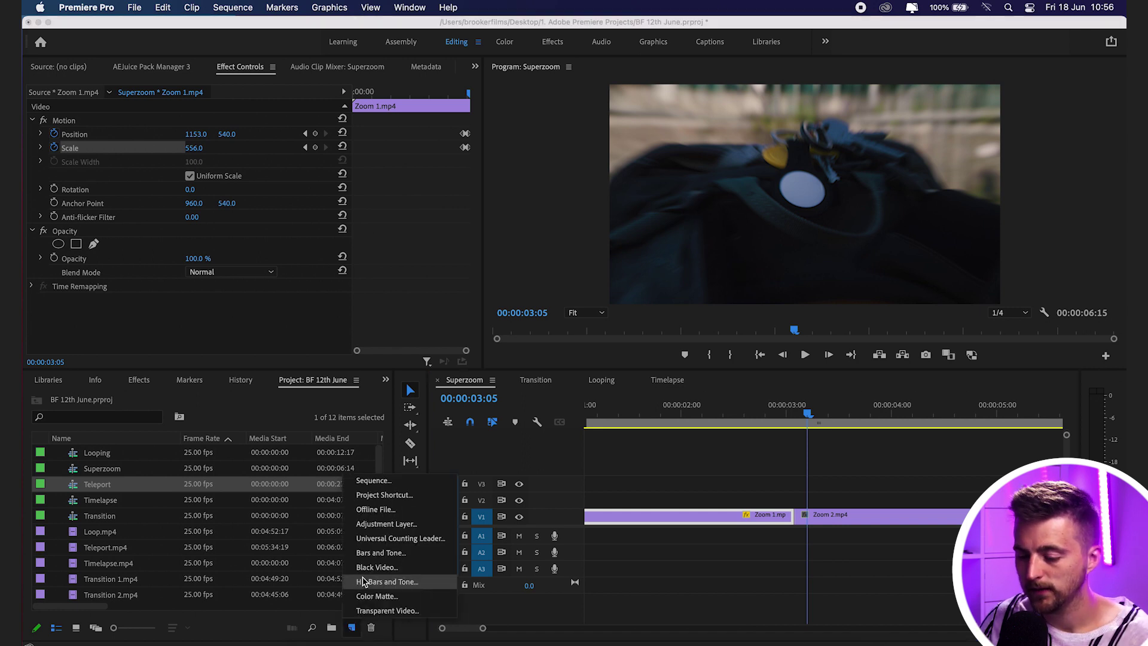
left_click(370, 525)
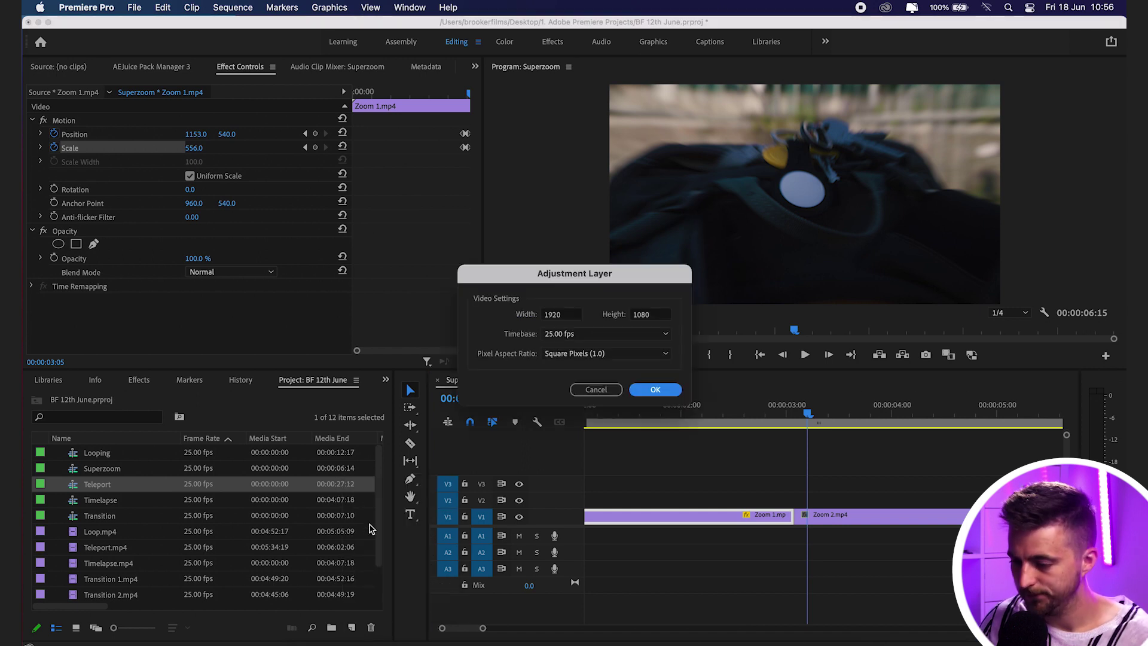
key("Return")
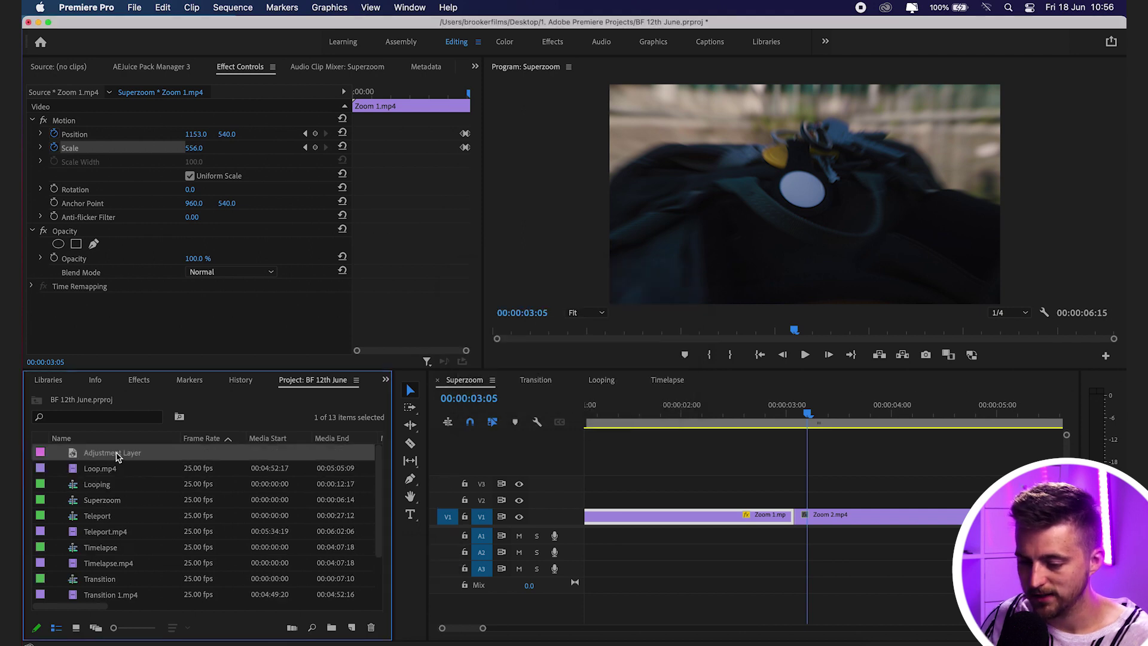
left_click_drag(117, 453, 694, 505)
- Cut the Adjustment Layer twice, delete both outer pieces, and slide the middle over the cut
key("c")
left_click(887, 497)
left_click(730, 498)
key("v")
left_click(714, 505)
key("Delete")
left_click(921, 498)
key("Delete")
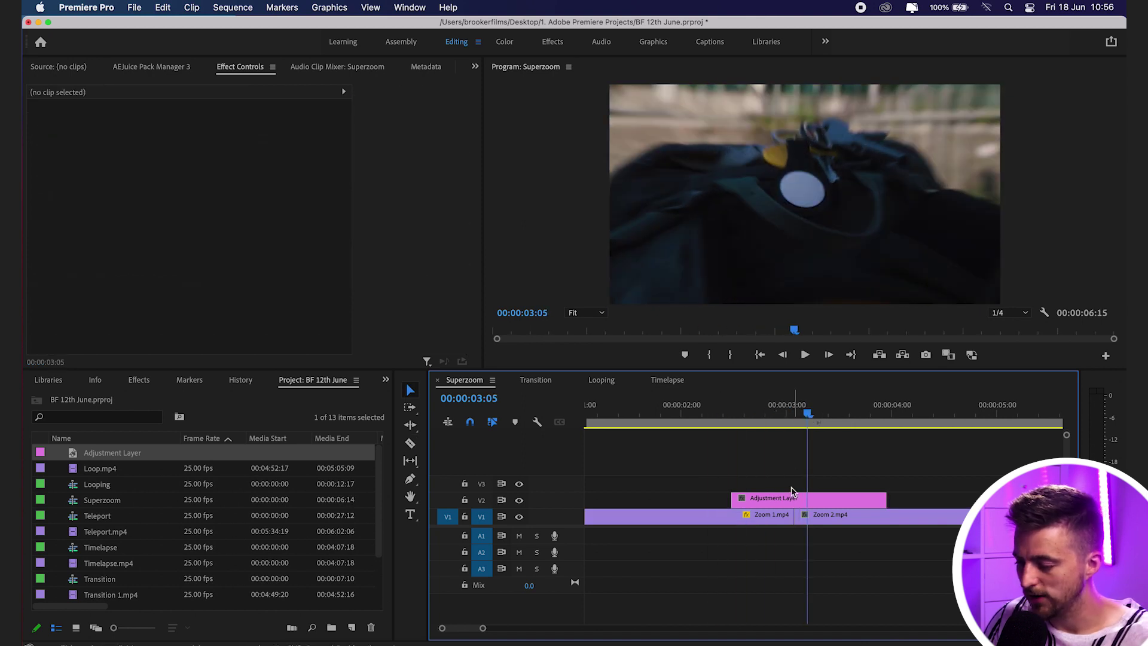
left_click_drag(792, 495, 775, 497)
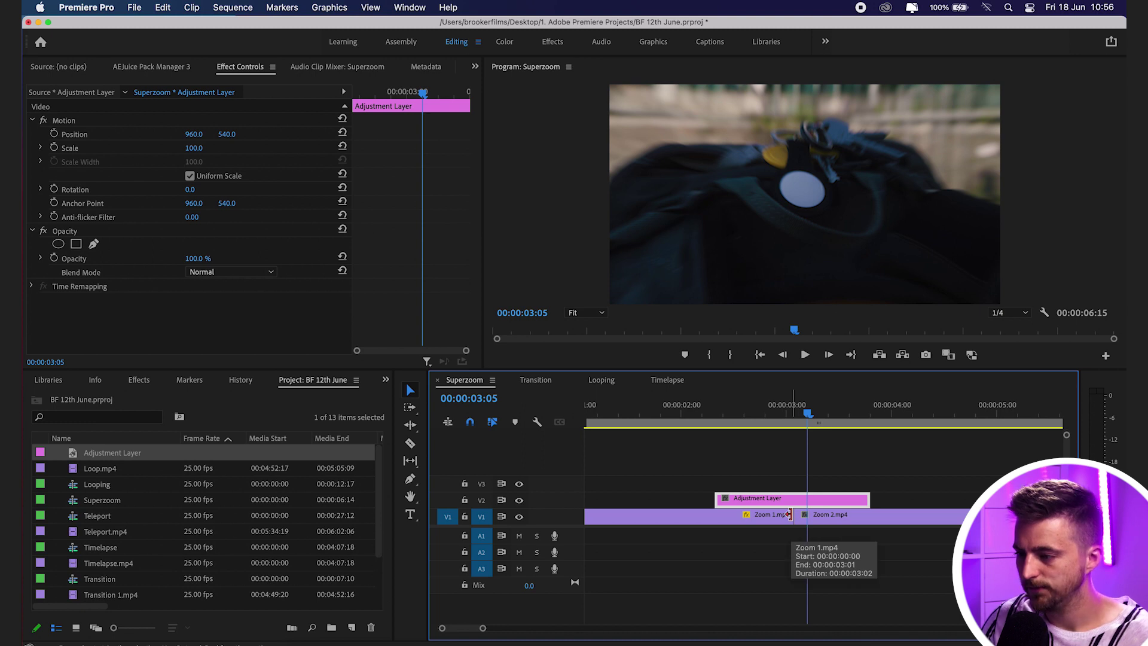
- Search the effects for 'blur' and apply Gaussian Blur to the Adjustment Layer clip
left_click(139, 380)
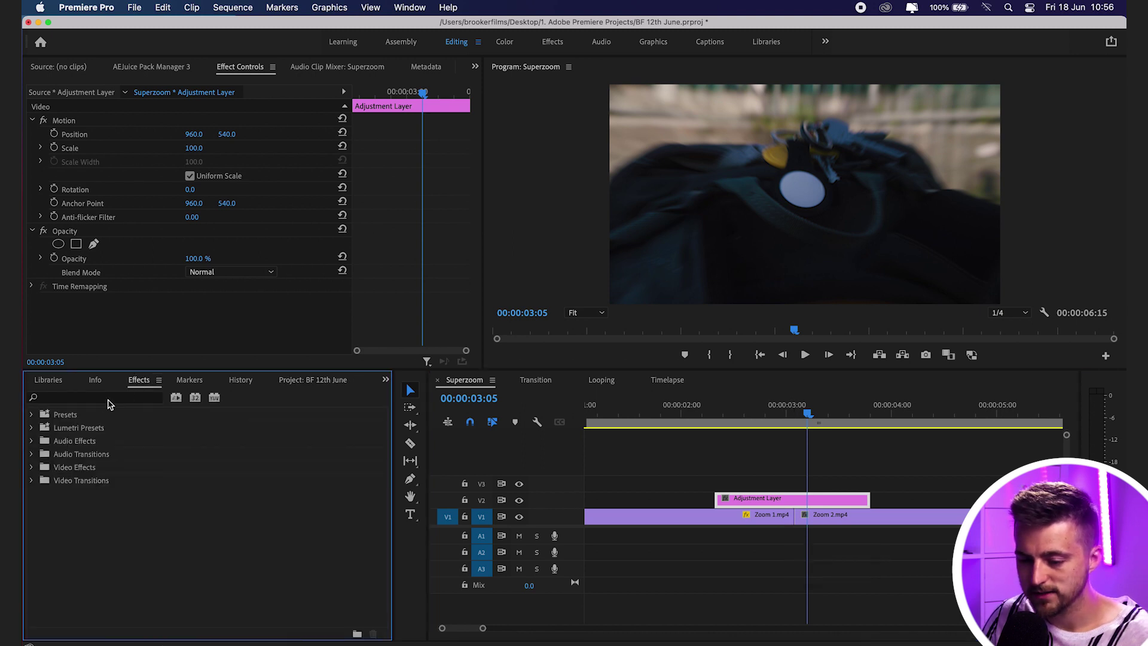
left_click(105, 398)
type("blur")
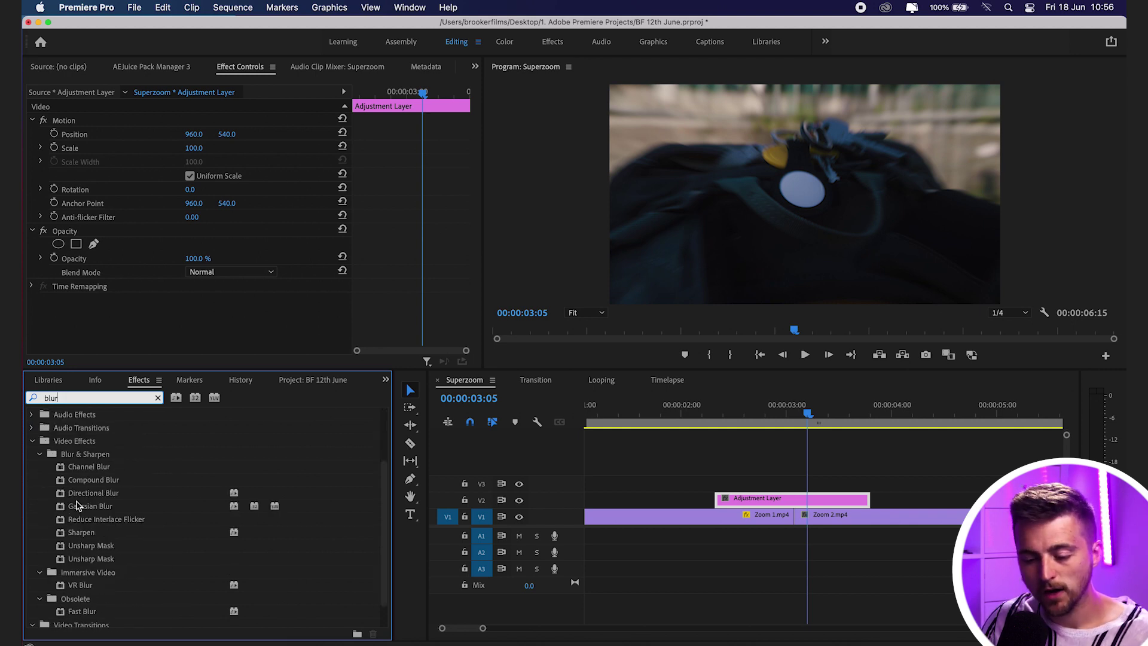
left_click(85, 494)
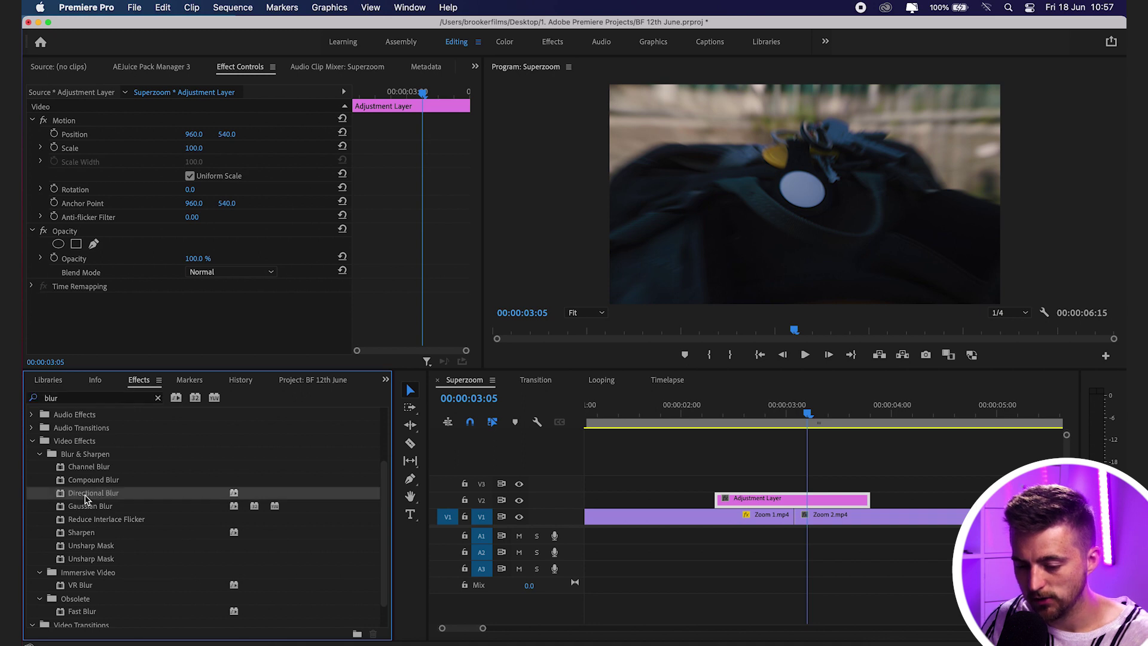
left_click(98, 508)
left_click_drag(91, 513, 794, 504)
scroll(435, 257, "down", 1)
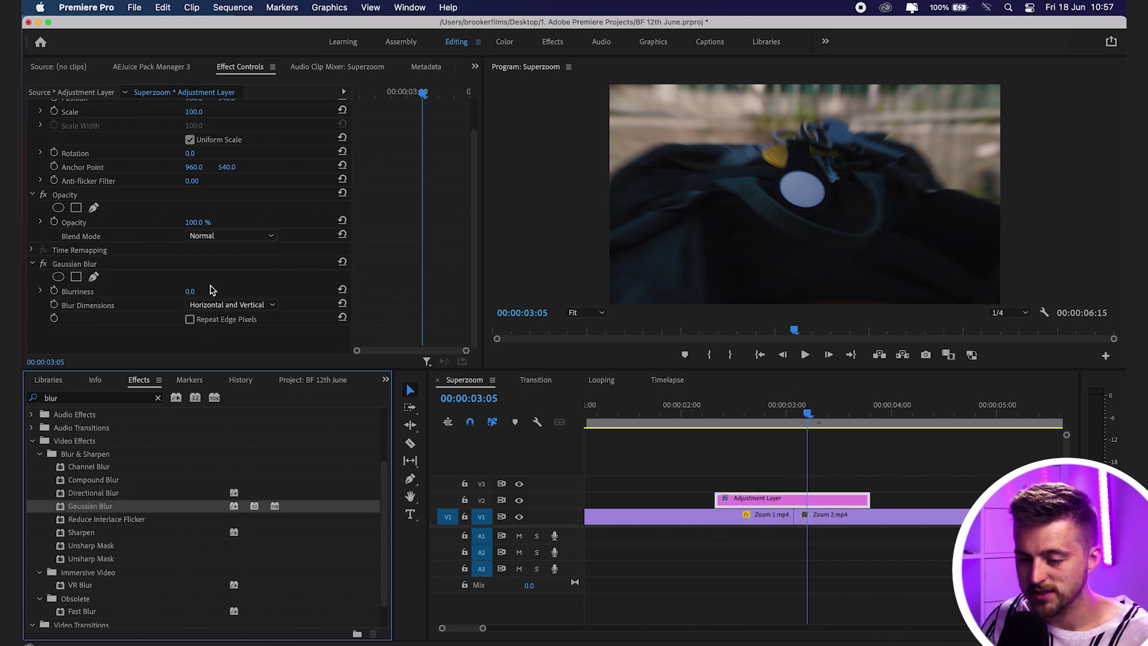
- Set Gaussian Blur's Blurriness to 119 and enable Repeat Edge Pixels
left_click_drag(189, 291, 497, 245)
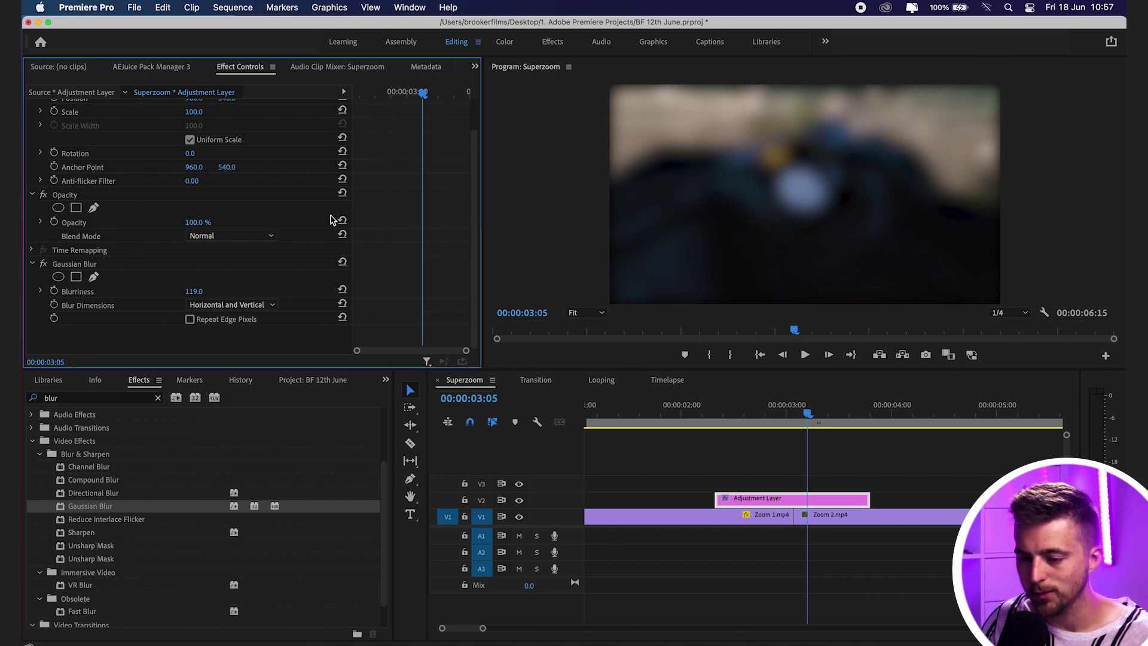
left_click(190, 321)
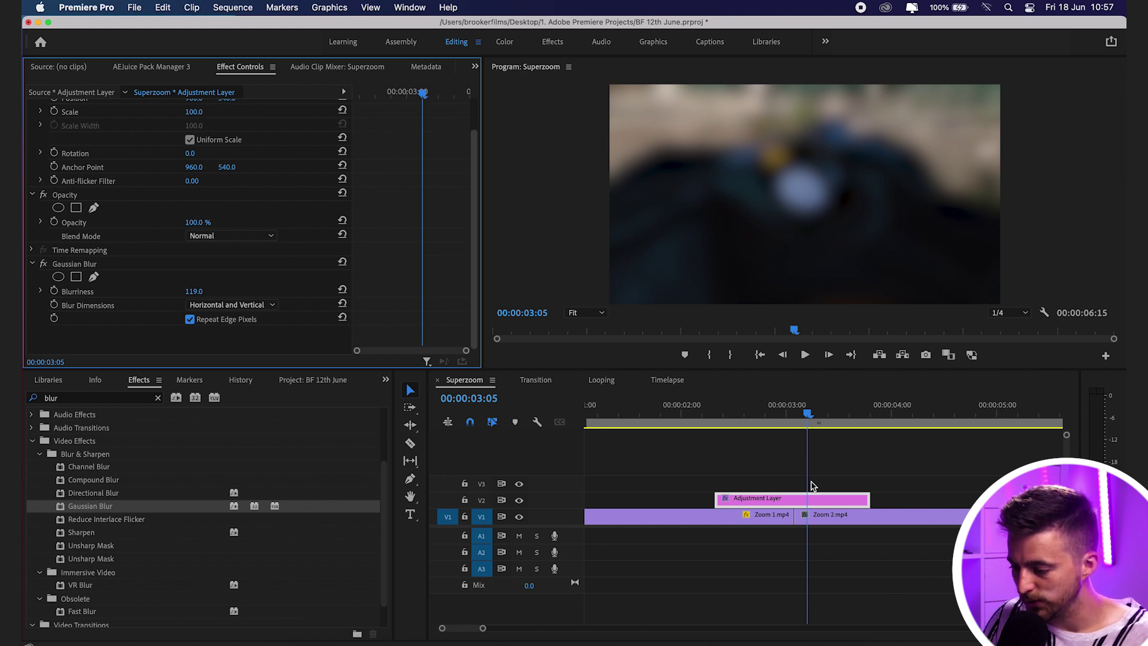
- At 00:00:03:02, set Blurriness to 100 and add its first keyframe
left_click(799, 412)
left_click_drag(800, 413, 786, 413)
key("Right")
key("Right")
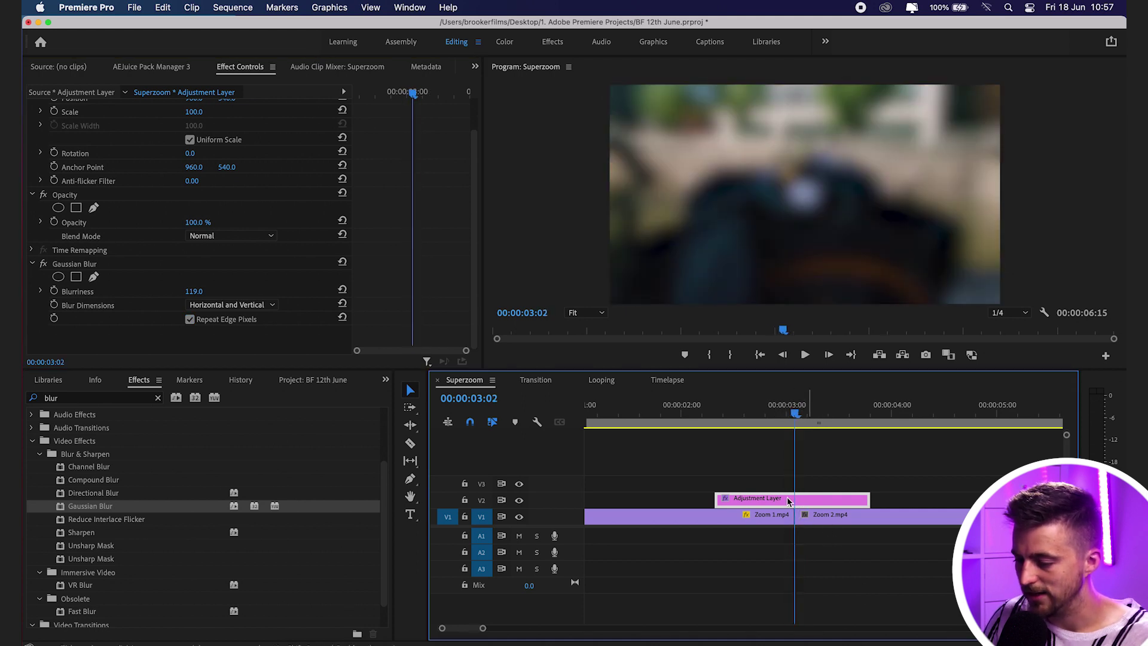
left_click_drag(194, 291, 136, 294)
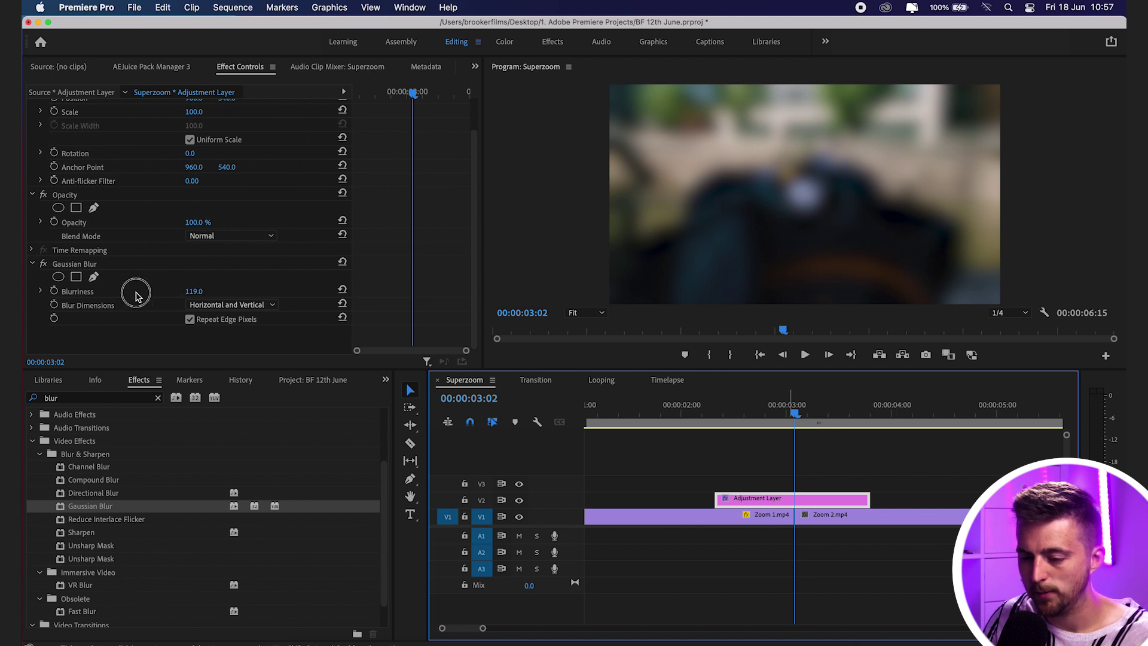
left_click(204, 289)
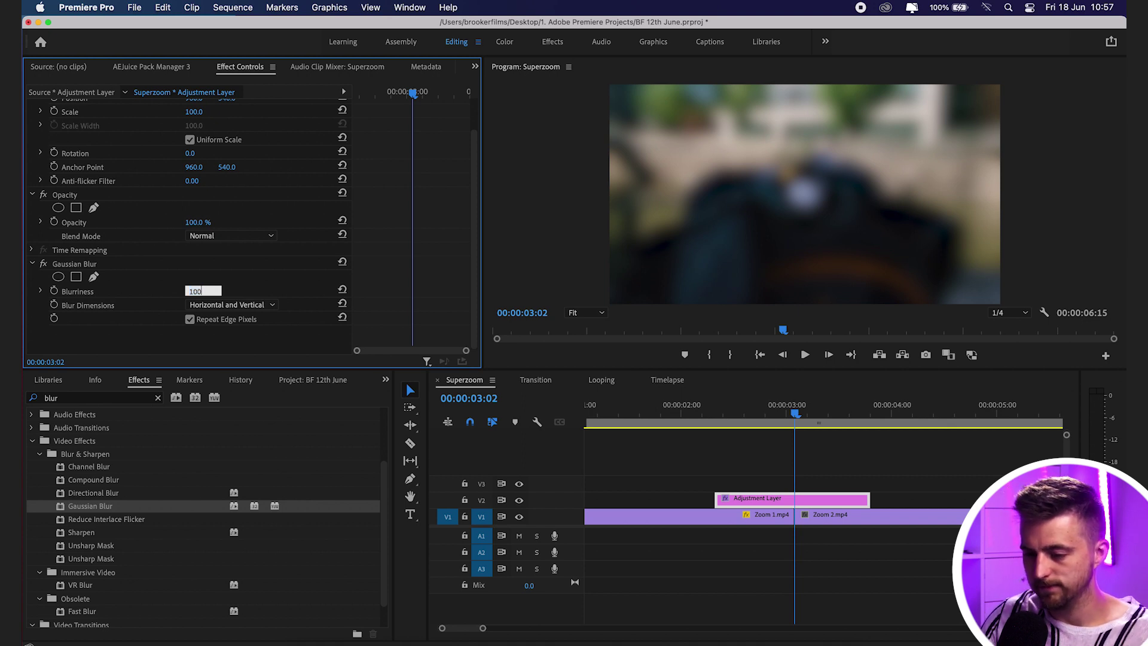
key("Return")
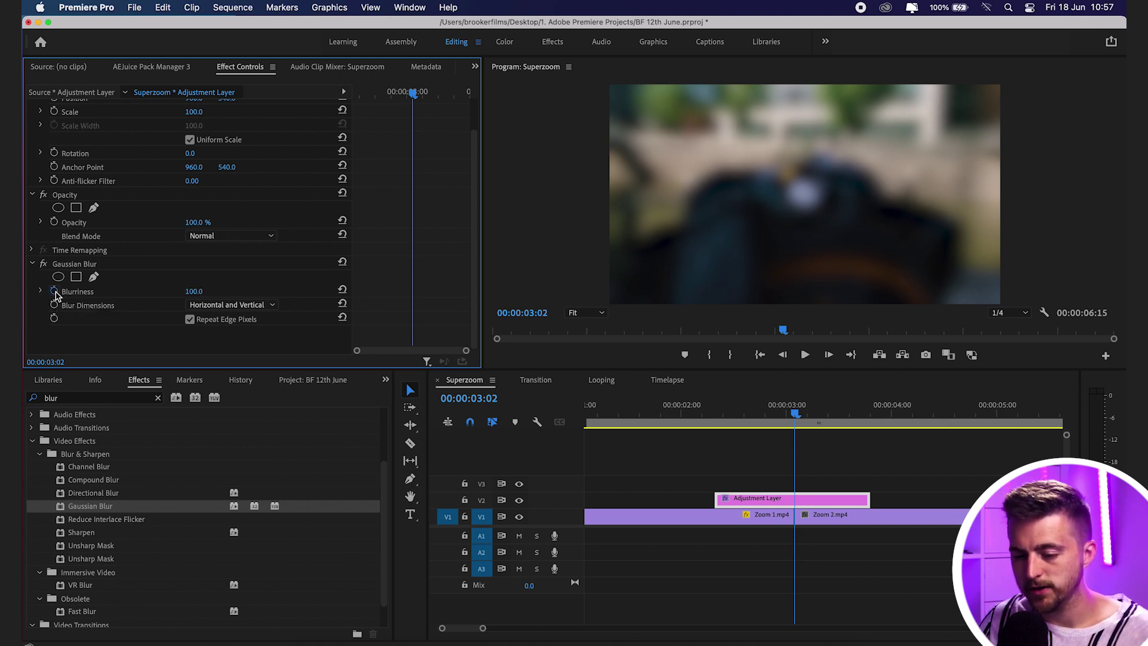
left_click(54, 291)
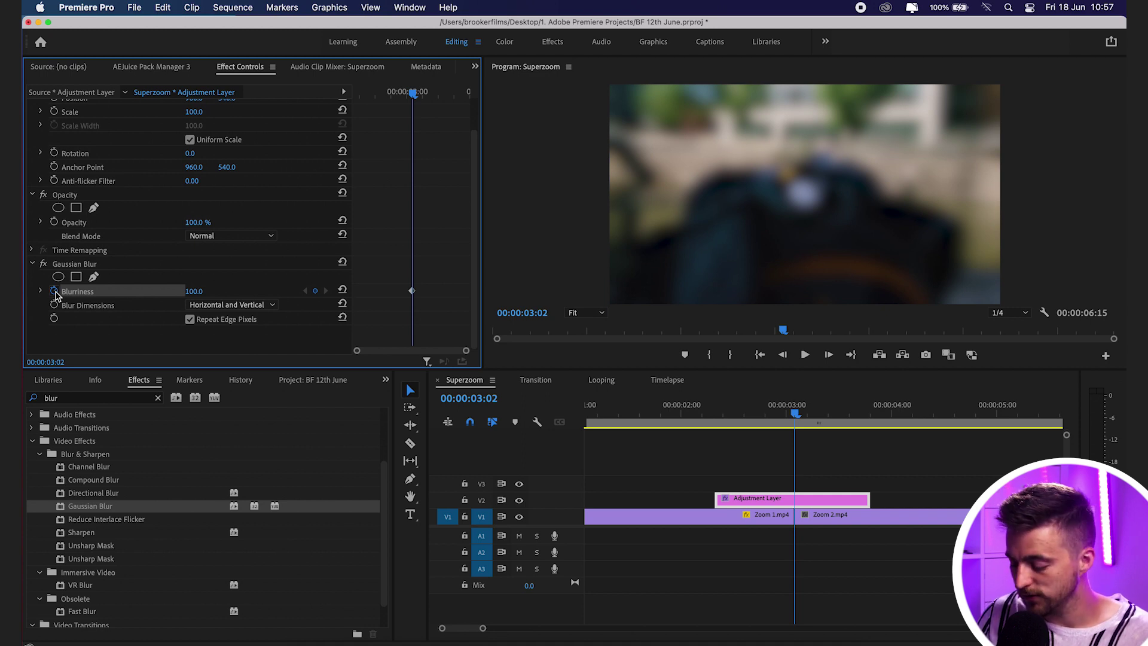
- Keyframe Blurriness to 0 at 00:00:02:22, then move ahead to 00:00:03:07
key("Left")
key("Left")
key("Left")
key("Left")
key("Left")
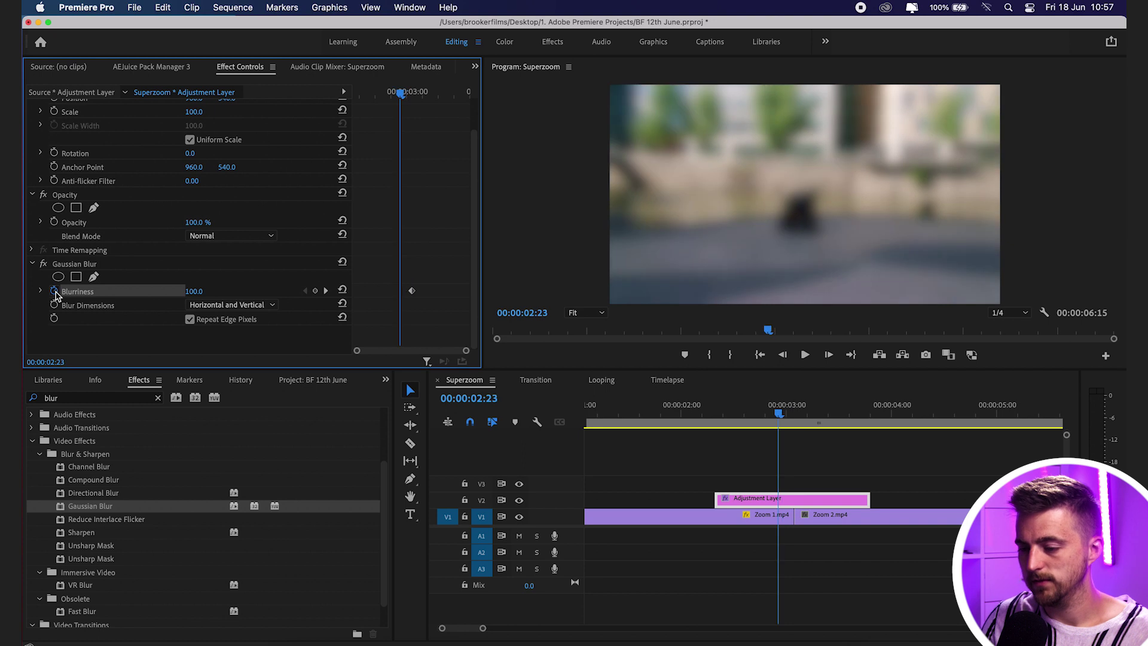
left_click(203, 291)
type("0")
key("Return")
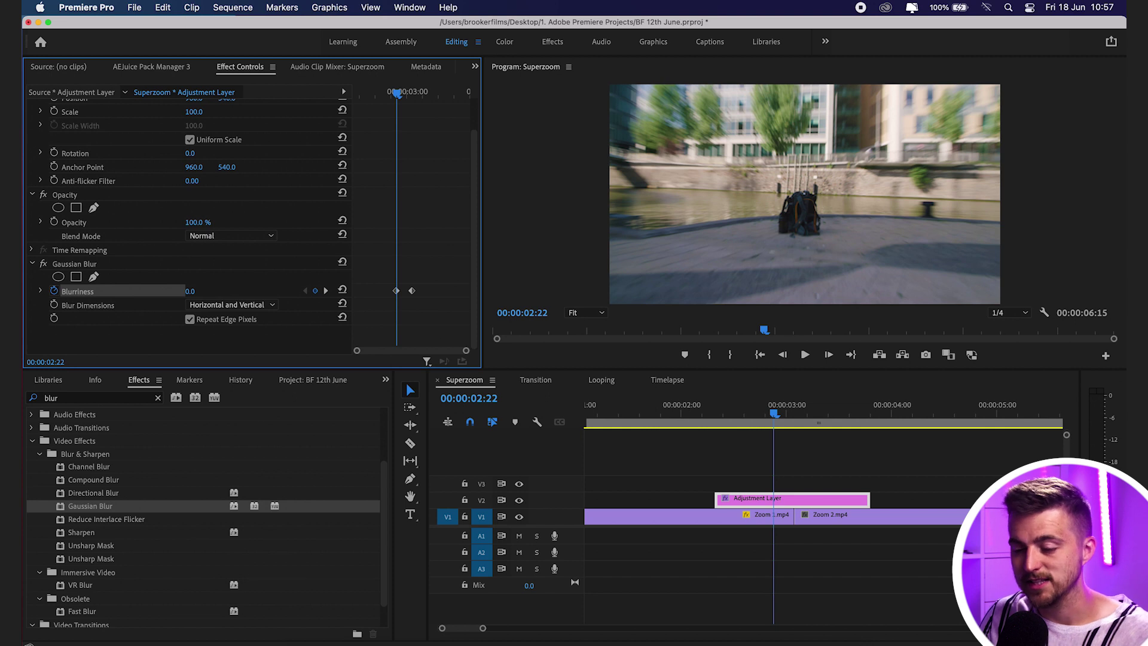
key("Right")
key("Right")
key("Right")
key("Right")
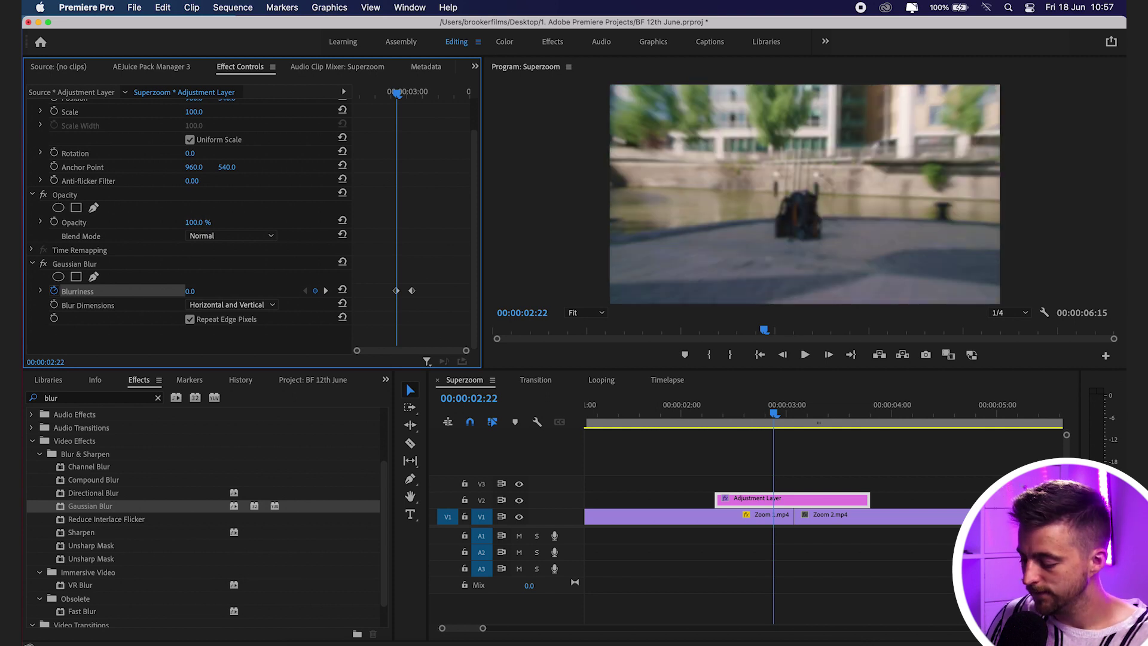
key("Right")
key("Right")
key("Right")
key("Right")
key("Right")
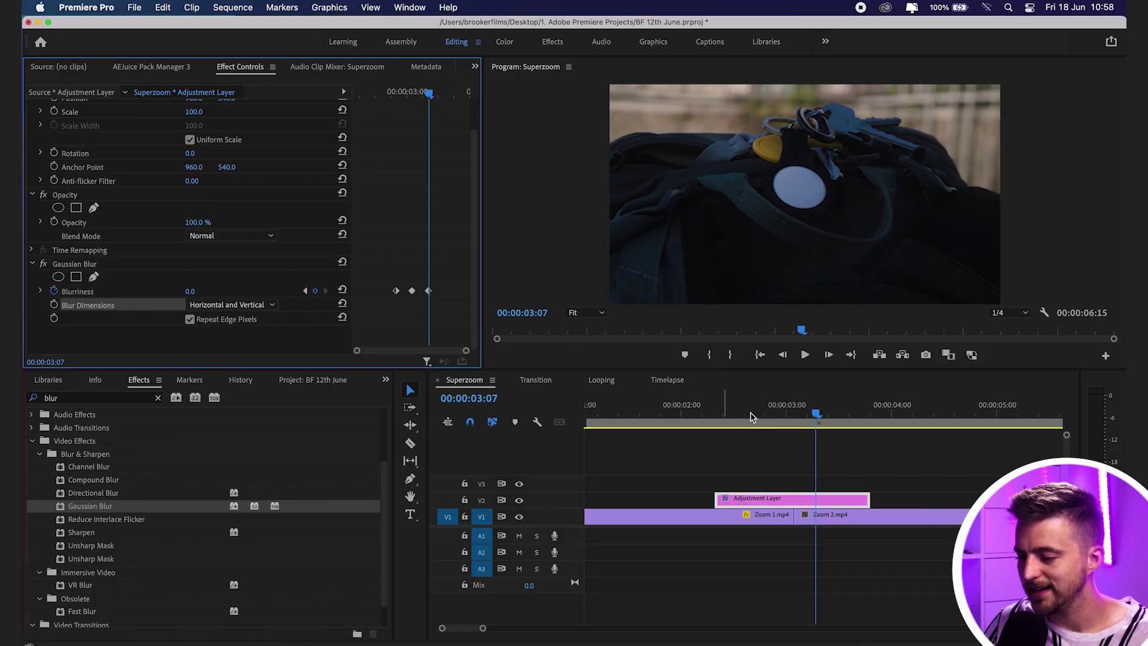
left_click(750, 415)
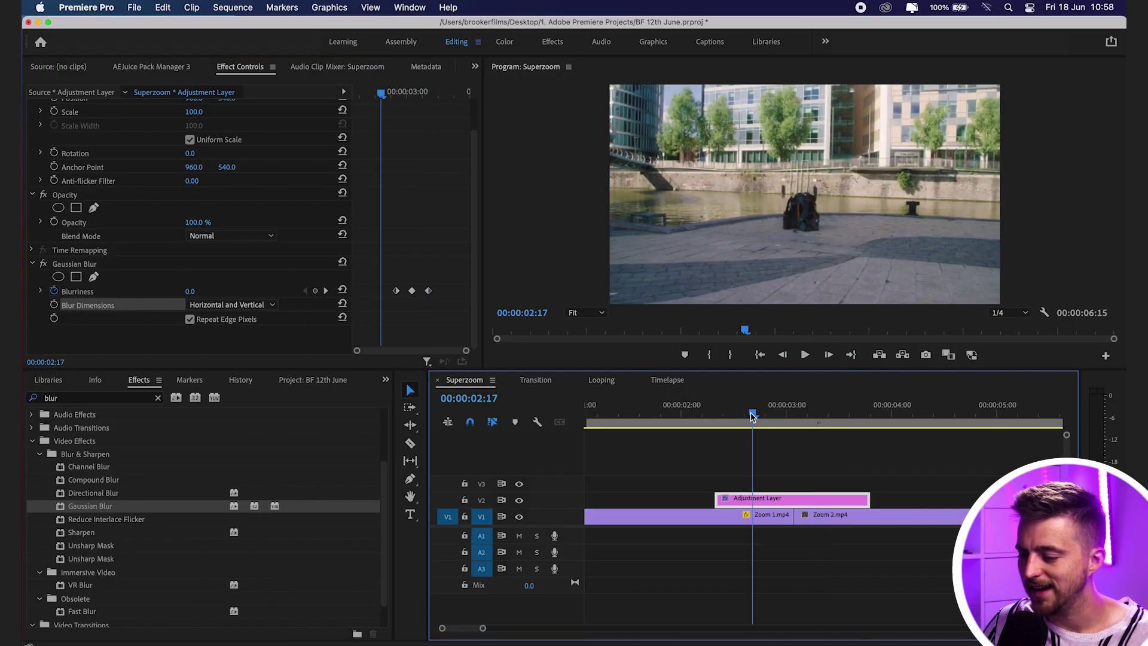
key("space")
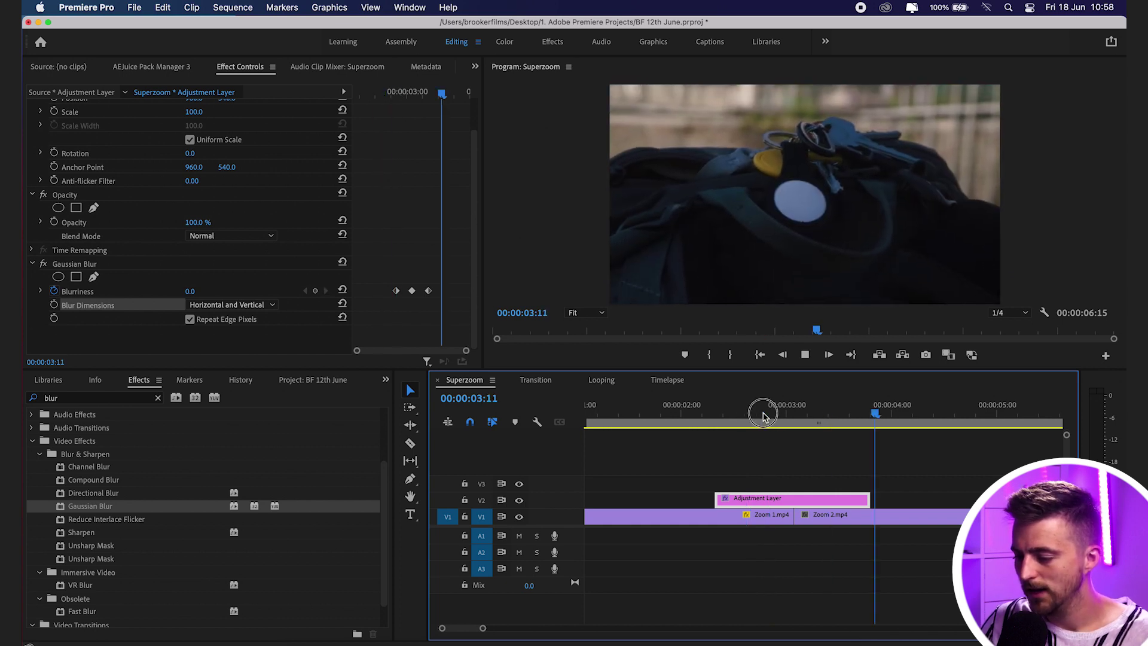
key("space")
left_click(771, 416)
left_click(793, 414)
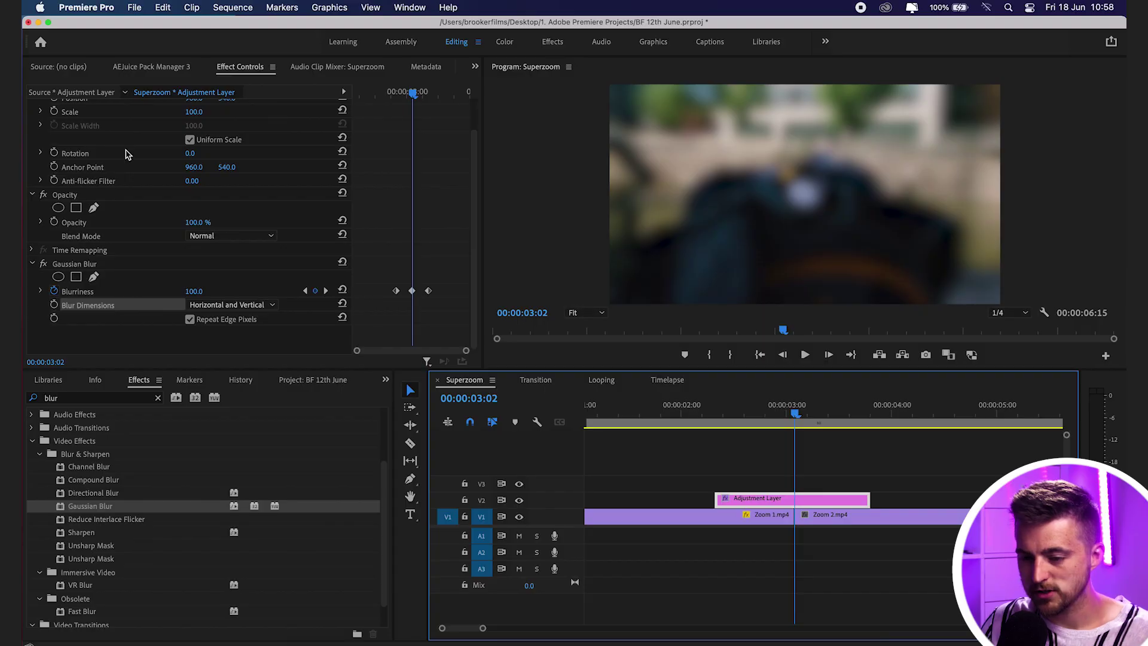
- Add an inverted ellipse mask to the adjustment layer with expansion 240 and feather 400
left_click(58, 208)
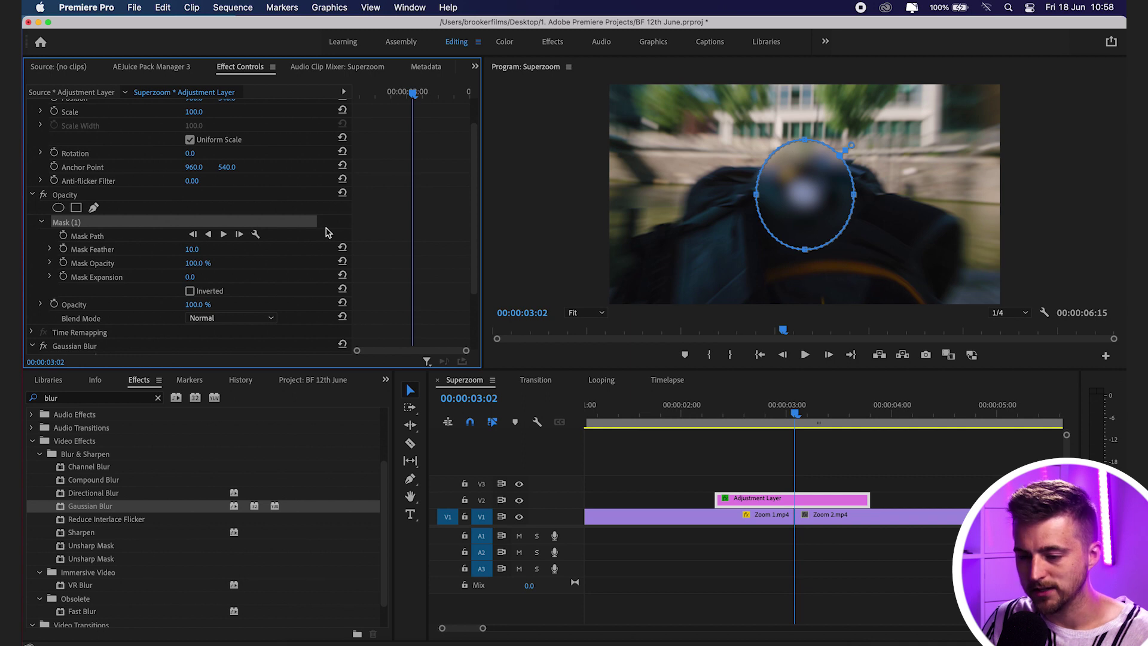
left_click(189, 292)
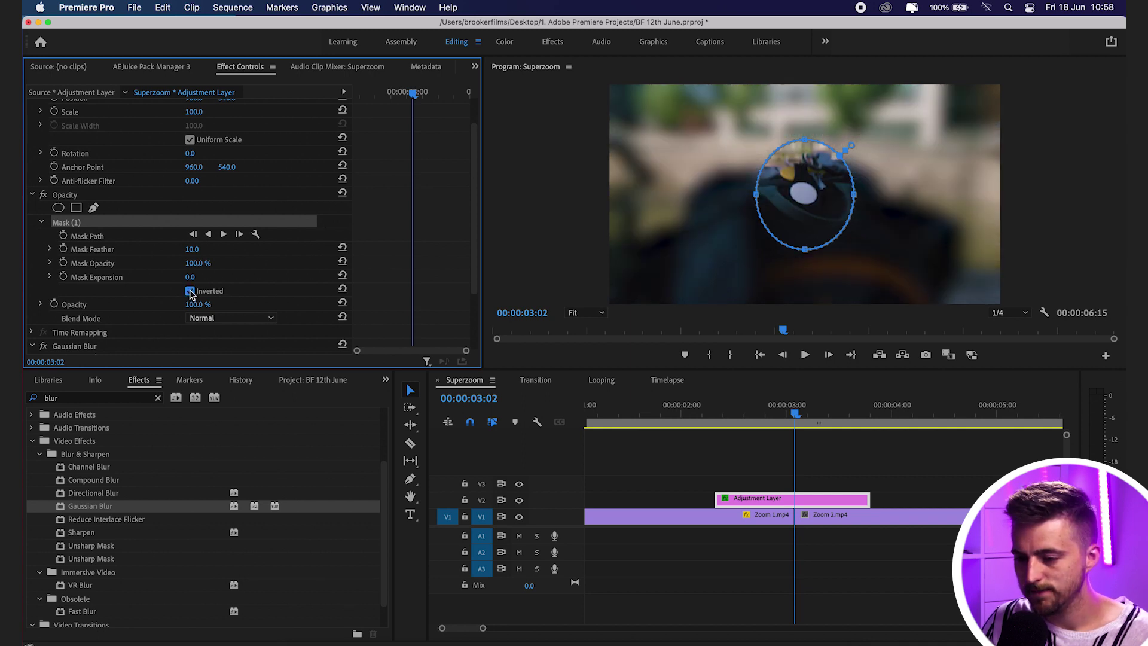
left_click_drag(849, 145, 888, 112)
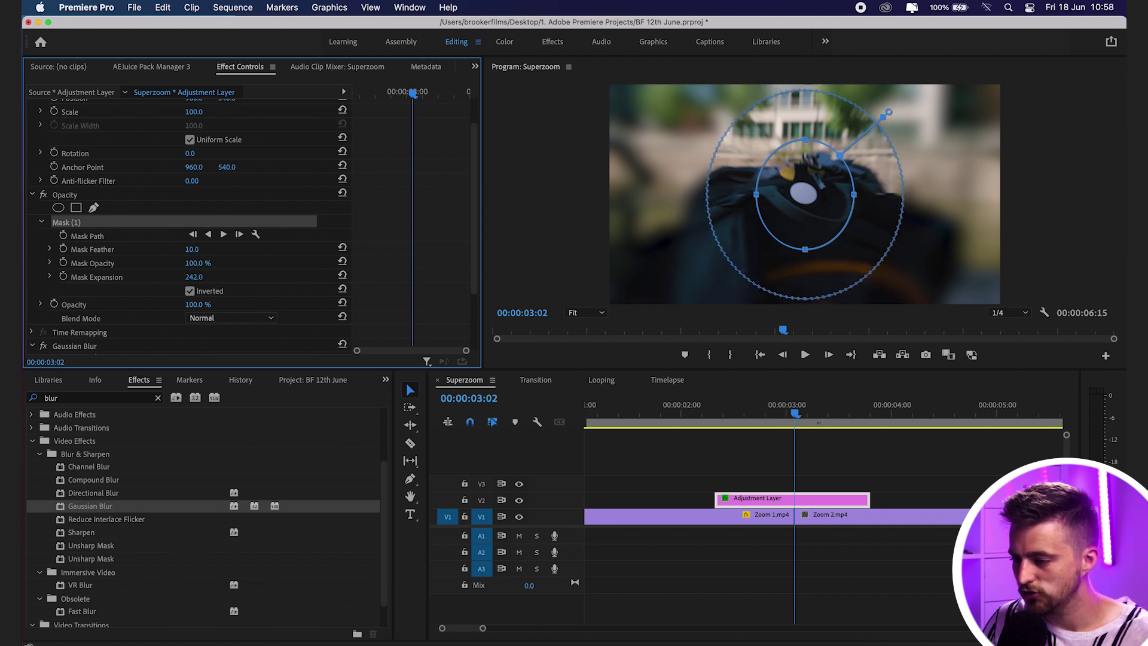
left_click(202, 247)
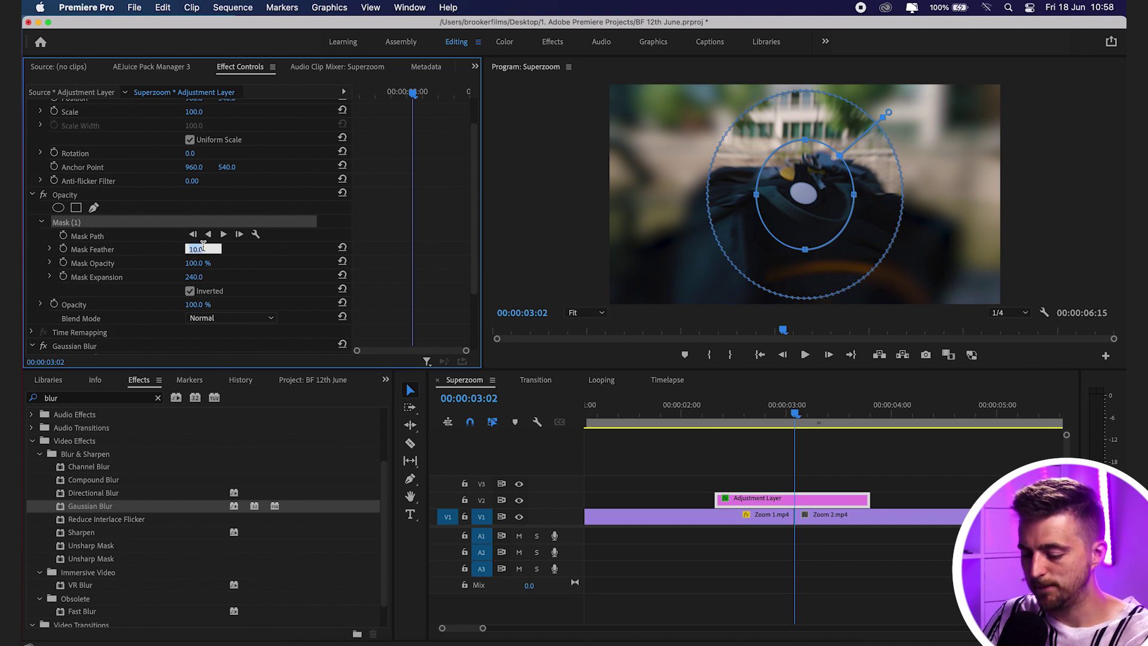
key("Return")
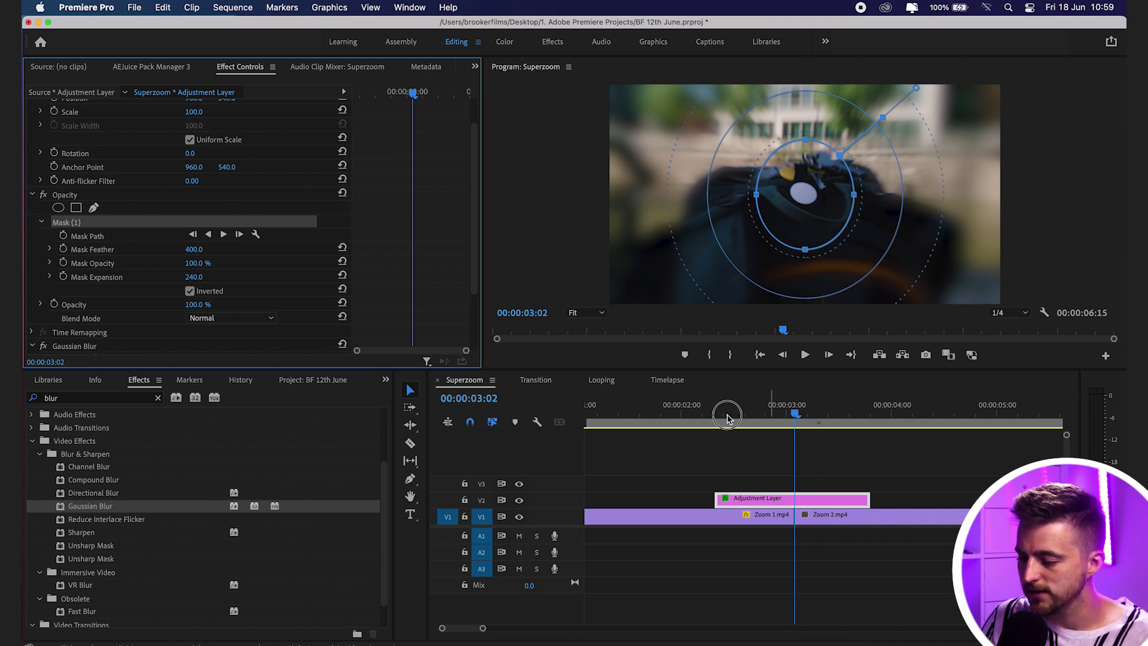
left_click(671, 481)
key("shift+Left")
key("shift+Left")
key("shift+Left")
key("shift+Left")
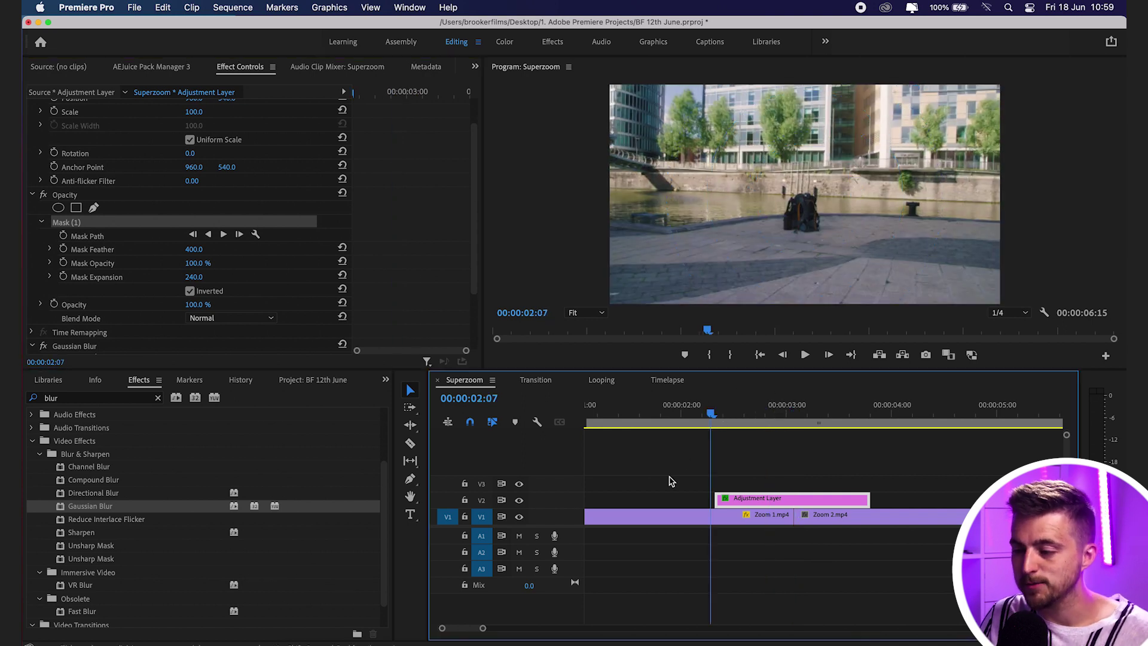
left_click(670, 481)
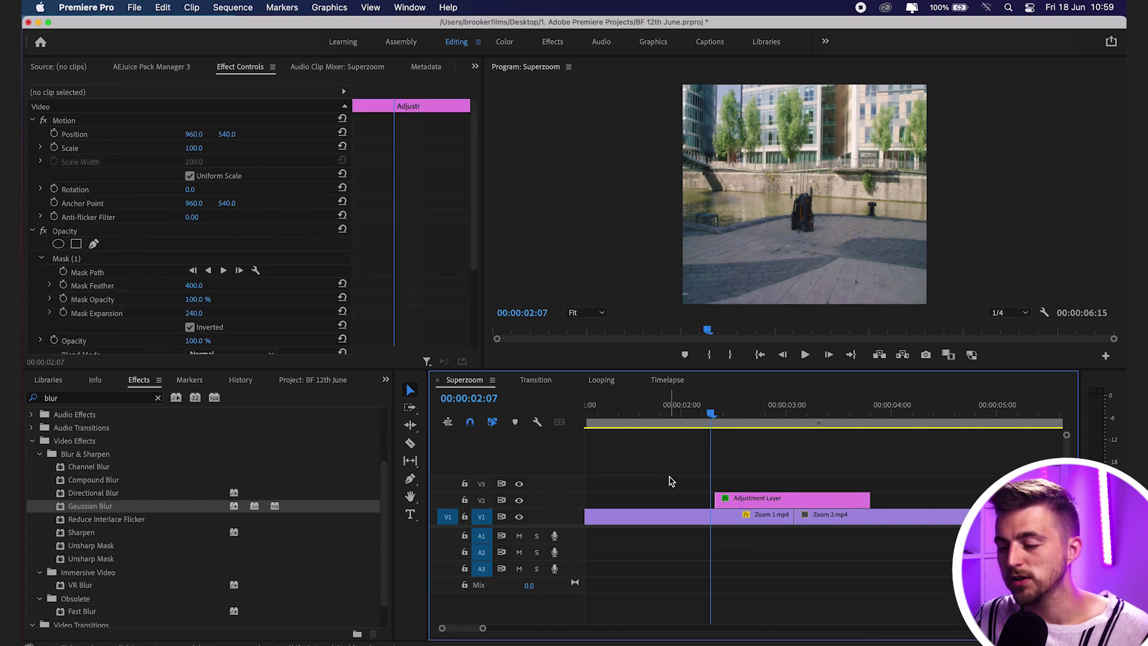